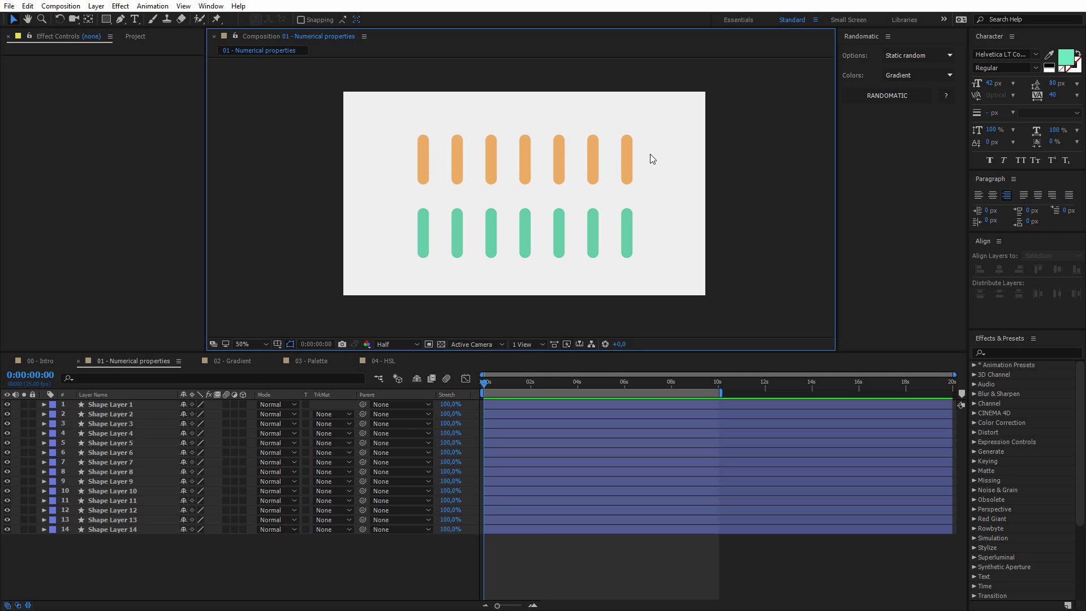
# Step: Randomize the Stroke Width of all fourteen pill layers using Randomatic's Static random mode
pyautogui.moveTo(670, 124); pyautogui.dragTo(377, 299)
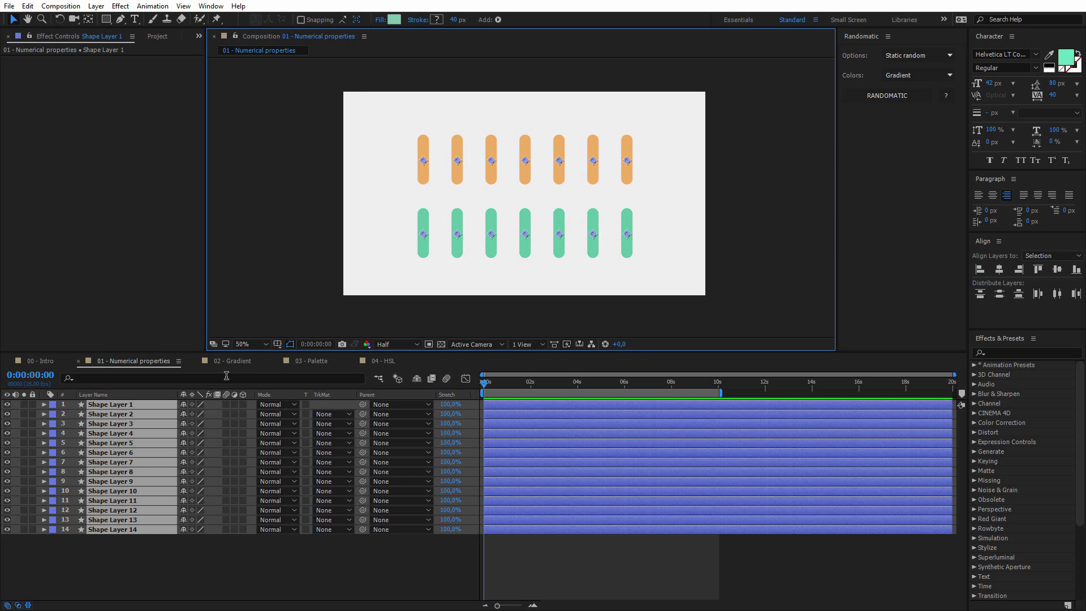
pyautogui.click(226, 375)
pyautogui.write('width')
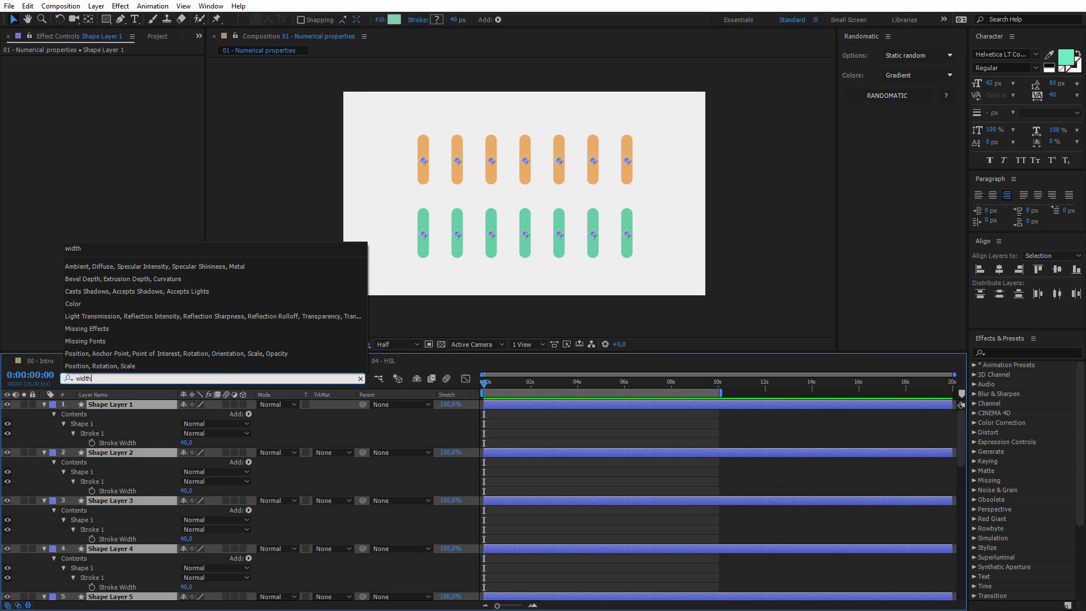
pyautogui.moveTo(275, 411); pyautogui.dragTo(91, 597)
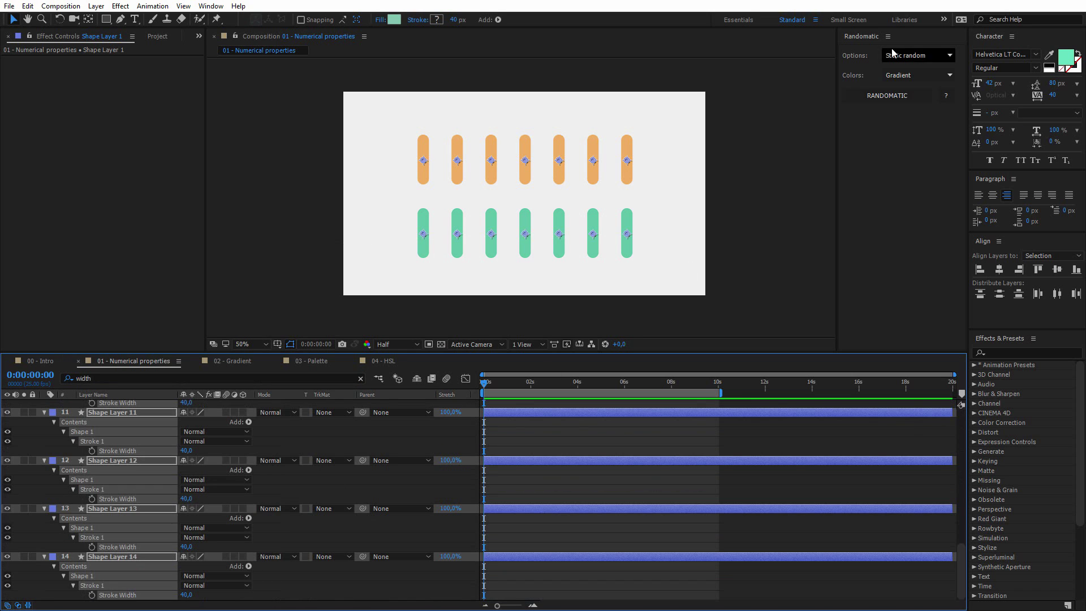
pyautogui.click(924, 55)
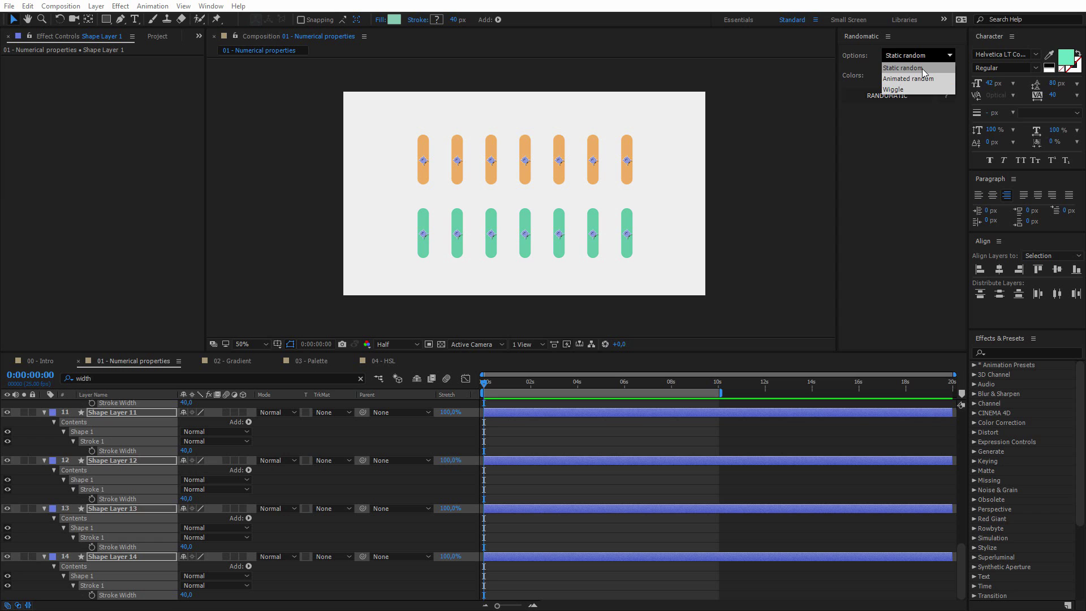
pyautogui.click(921, 69)
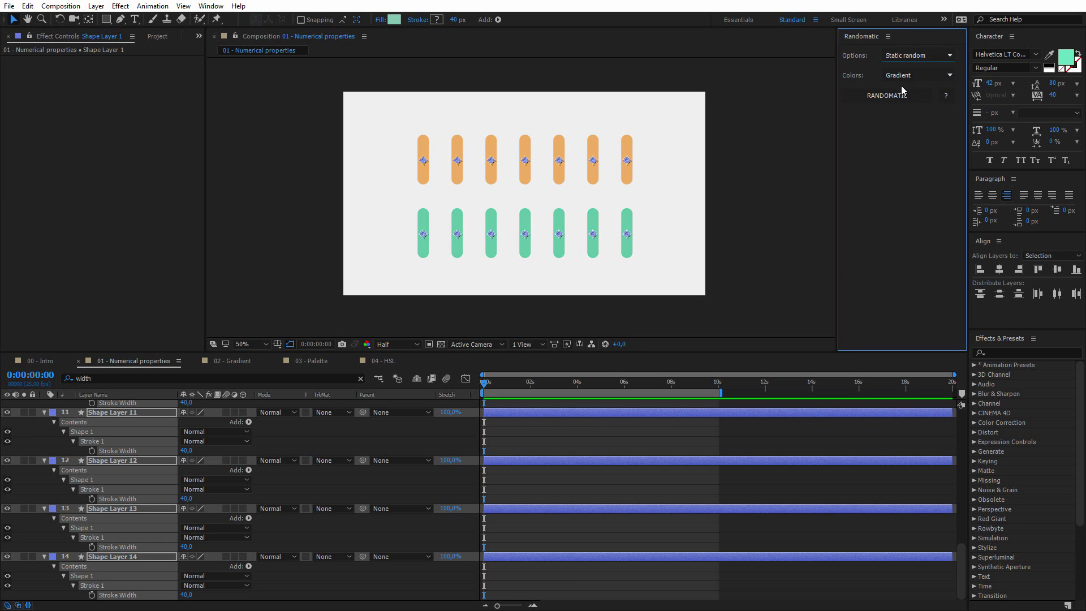
pyautogui.click(886, 98)
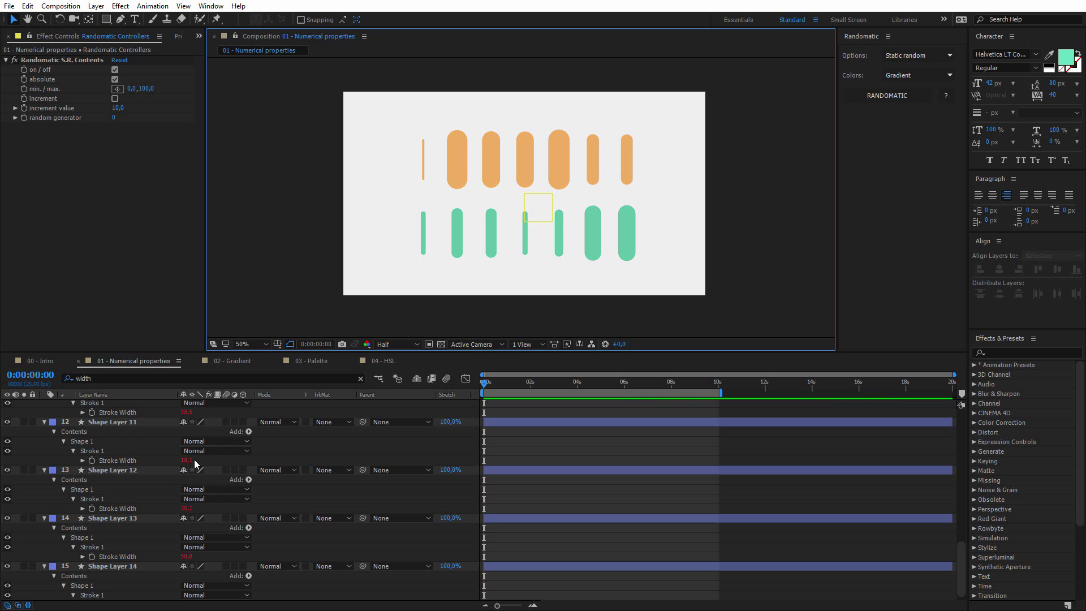
pyautogui.scroll(10, 196, 479)
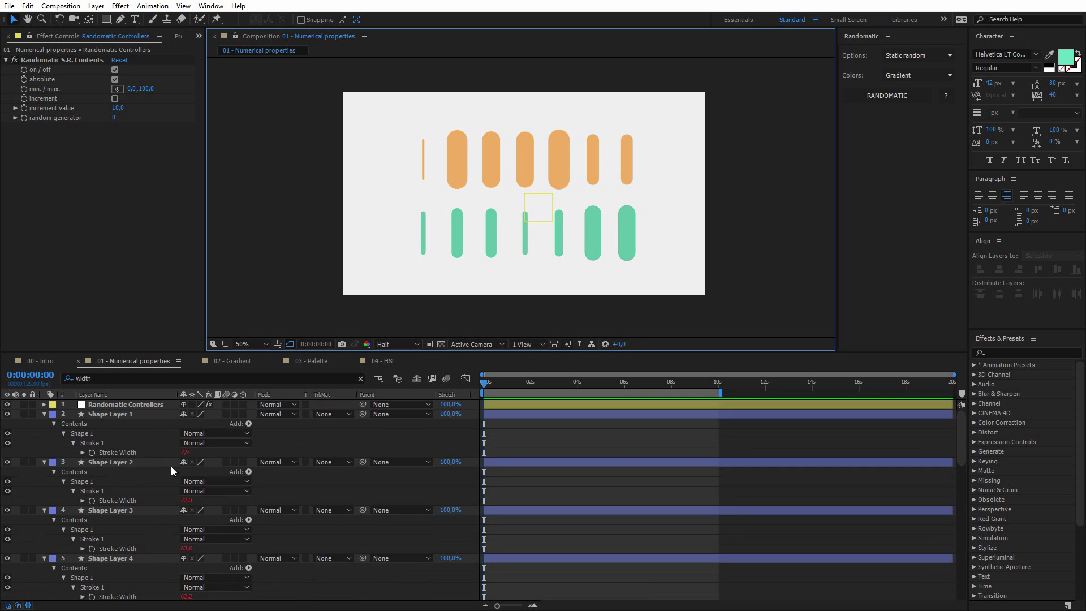
pyautogui.click(141, 405)
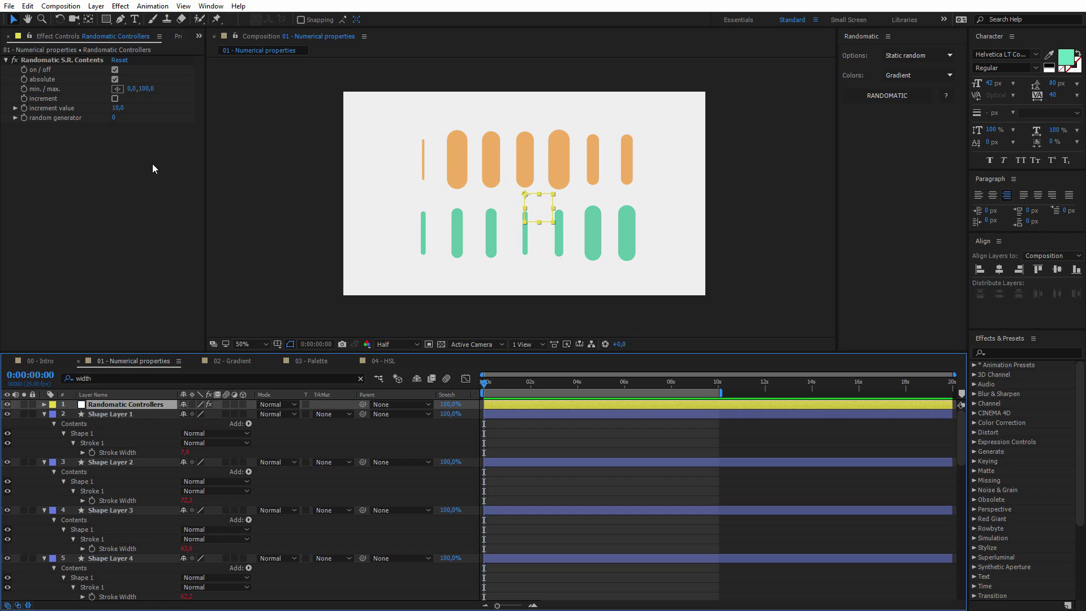
# Step: Set Randomatic's min. and max. values to 20 and 60
pyautogui.click(133, 89)
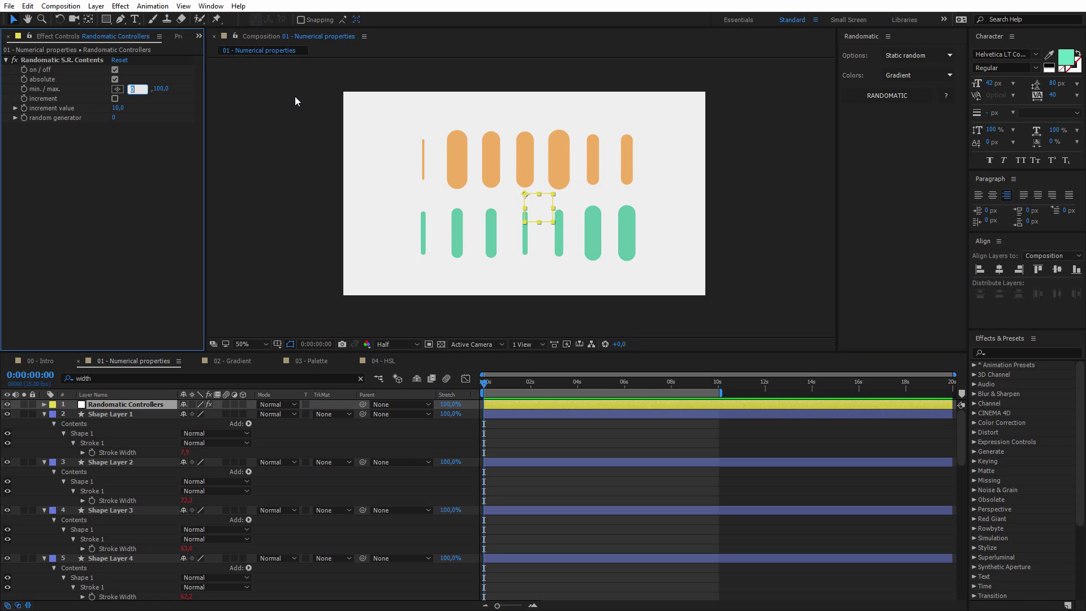
pyautogui.write('20')
pyautogui.press('Tab')
pyautogui.write('60')
pyautogui.press('Return')
pyautogui.click(294, 134)
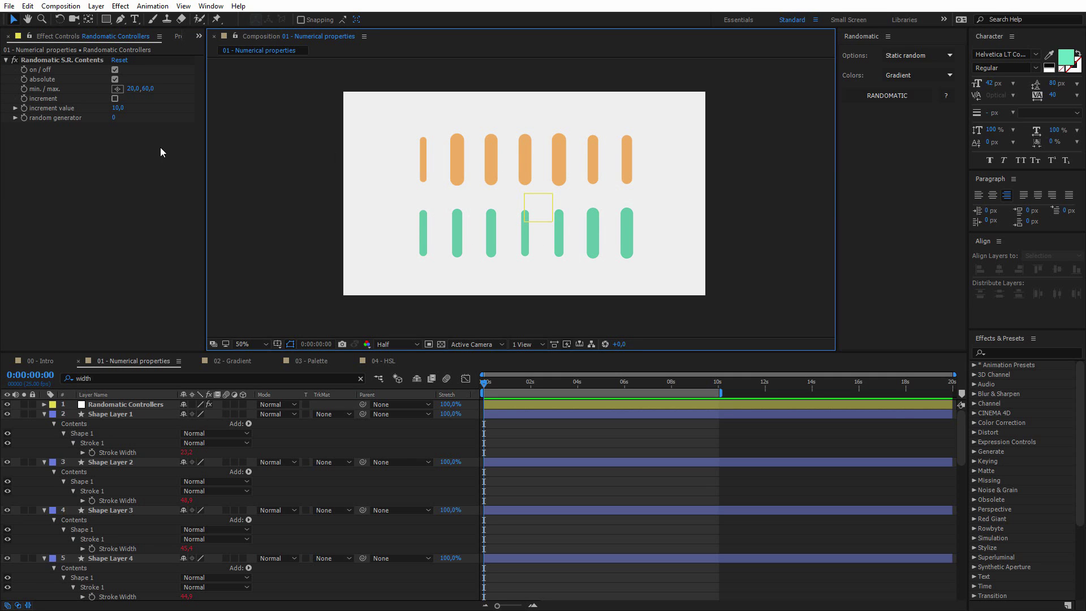
# Step: Set the random generator seed to 15
pyautogui.click(114, 118)
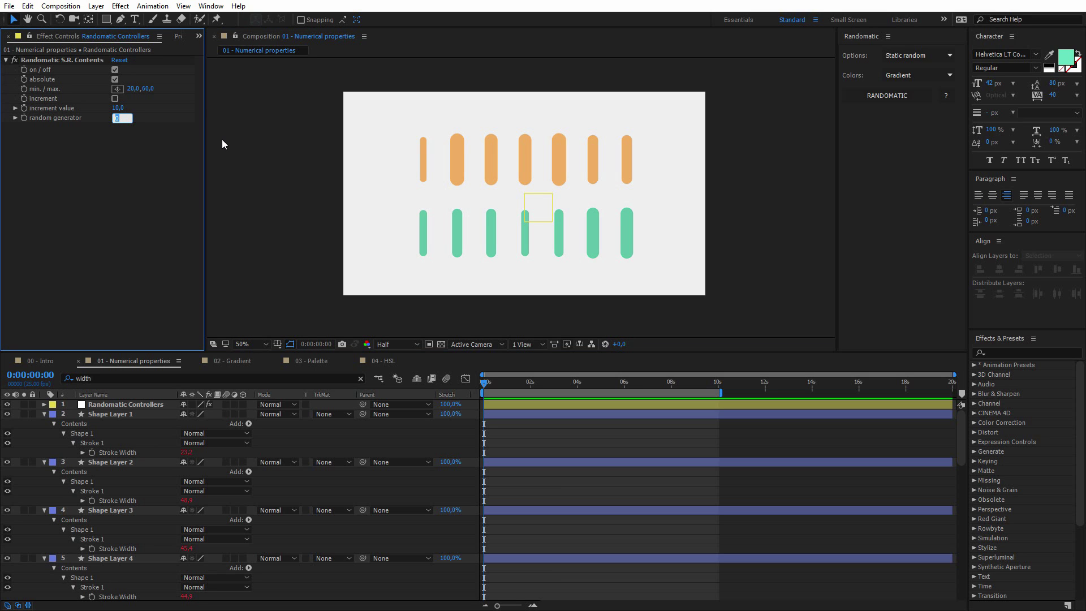
pyautogui.write('1')
pyautogui.press('Return')
pyautogui.press('Up')
pyautogui.press('Up')
pyautogui.press('Up')
pyautogui.press('Up')
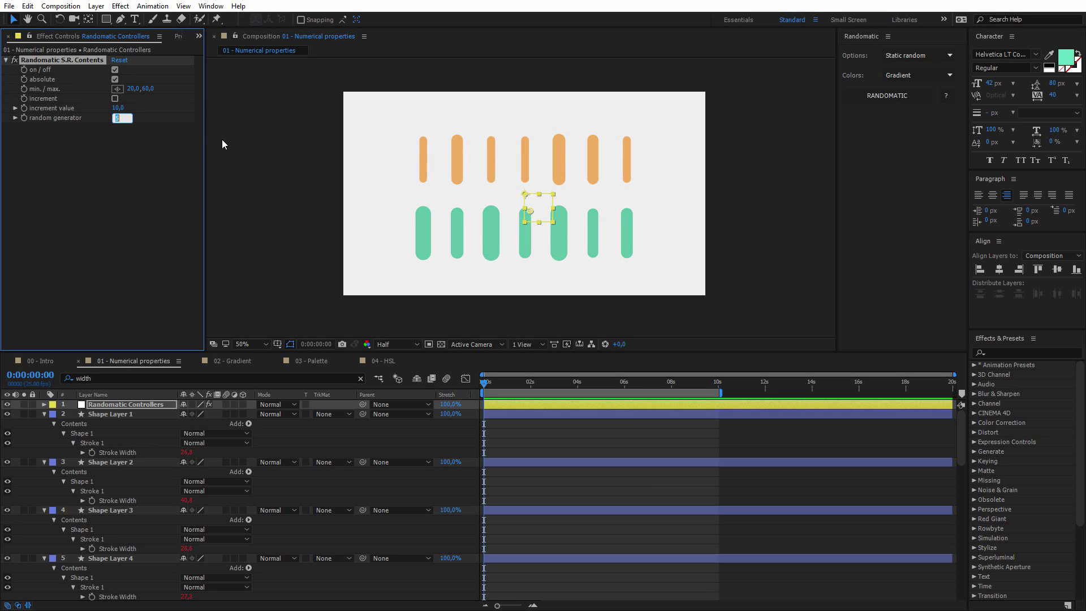
pyautogui.press('Up')
pyautogui.press('Up')
pyautogui.press('Up')
pyautogui.press('Up')
pyautogui.press('Up')
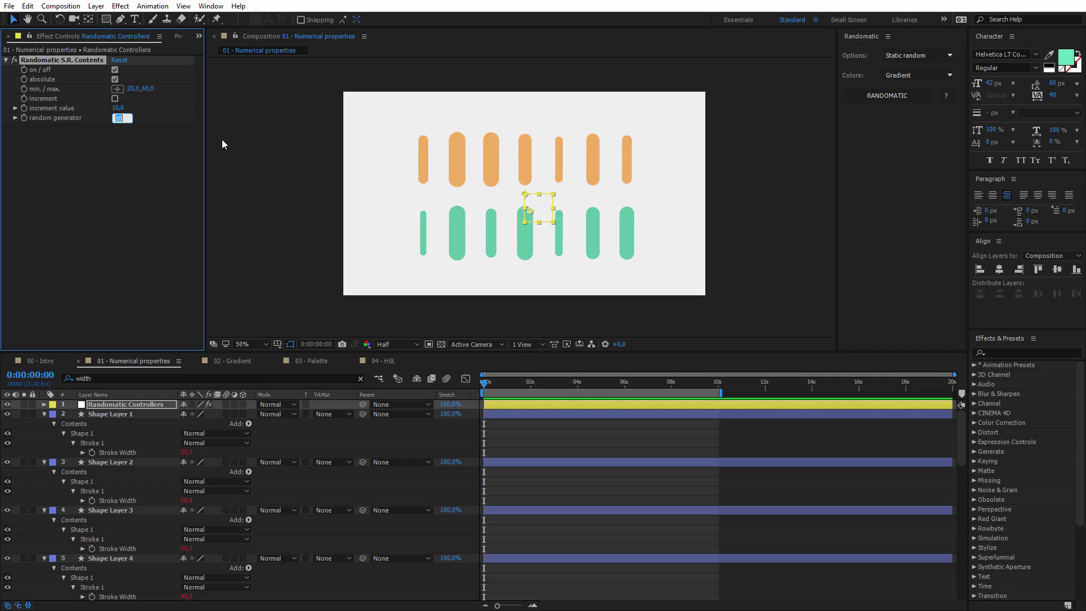
pyautogui.press('Up')
pyautogui.press('Up')
pyautogui.press('Up')
pyautogui.press('Up')
pyautogui.press('Up')
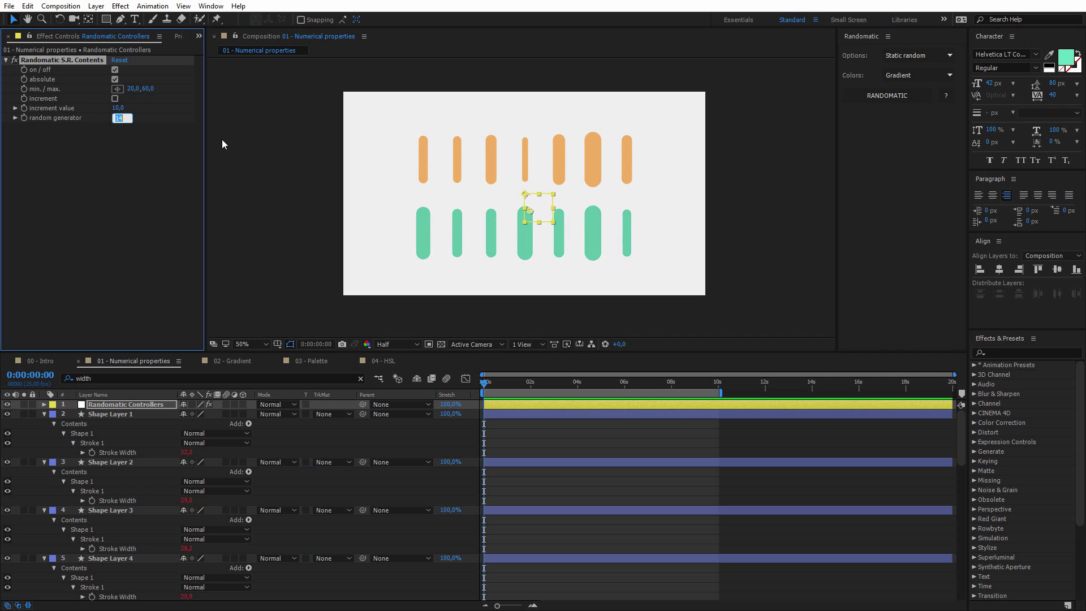
pyautogui.press('Return')
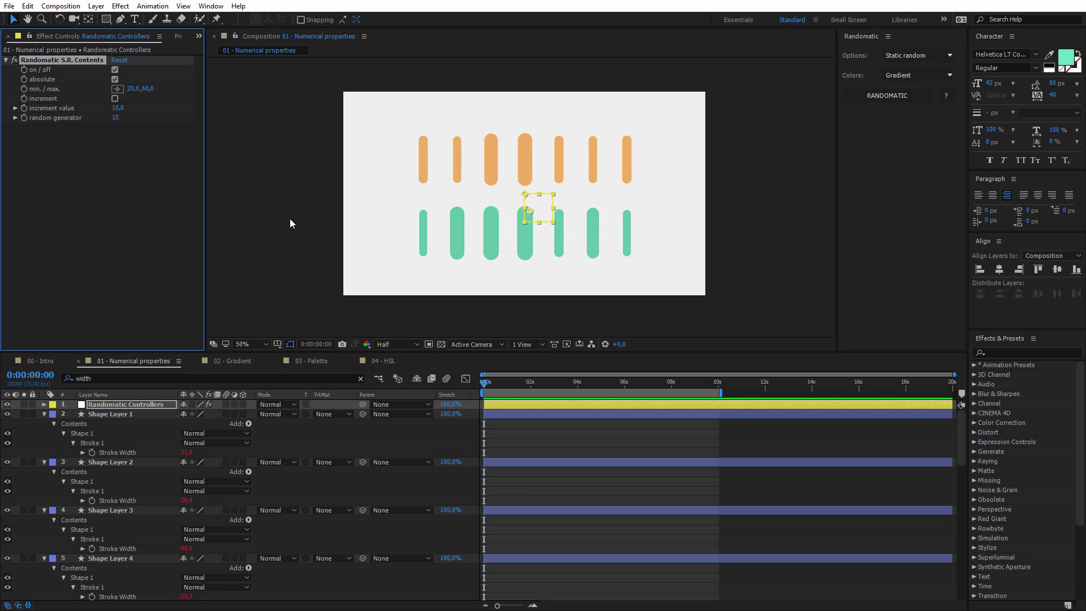
# Step: Turn on increment and set the increment value to 1
pyautogui.click(115, 98)
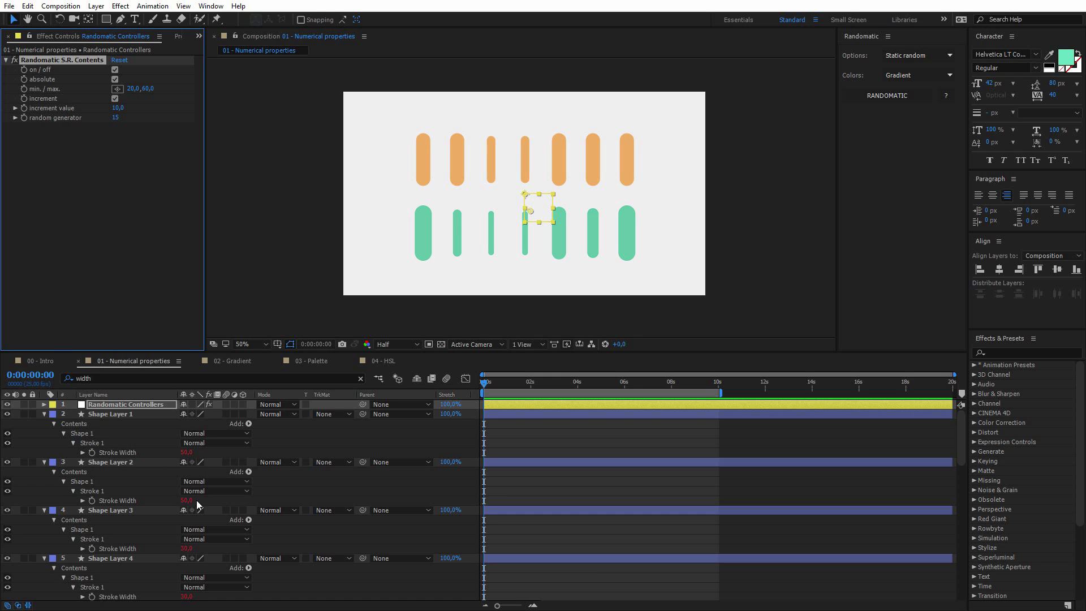
pyautogui.click(117, 108)
pyautogui.write('4')
pyautogui.press('Return')
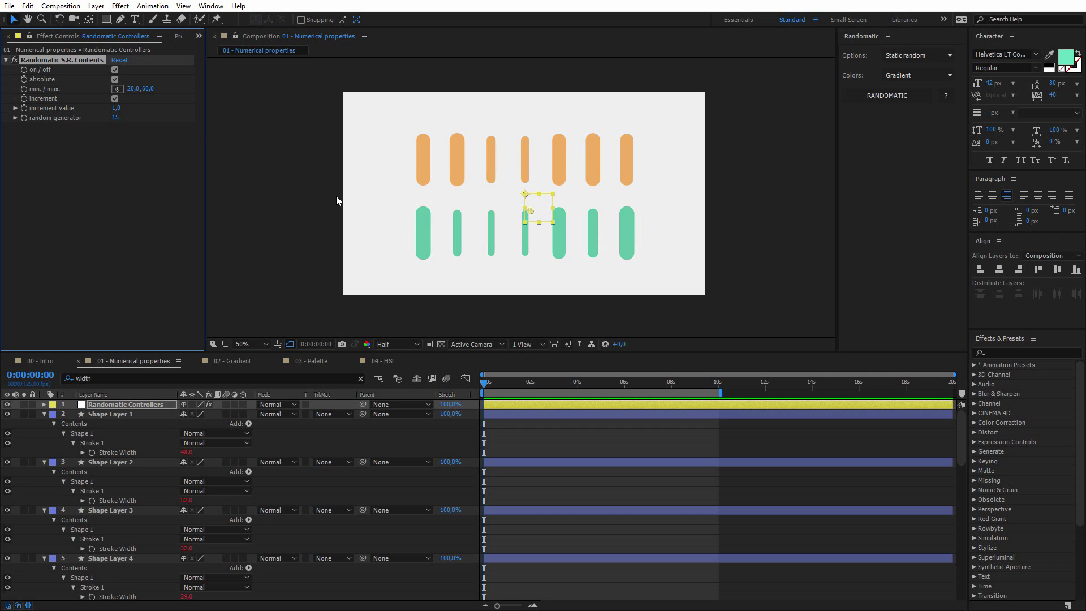
# Step: Randomize the Position of Shape Layers 1–7 (orange pills) with Animated random
pyautogui.moveTo(663, 126); pyautogui.dragTo(399, 185)
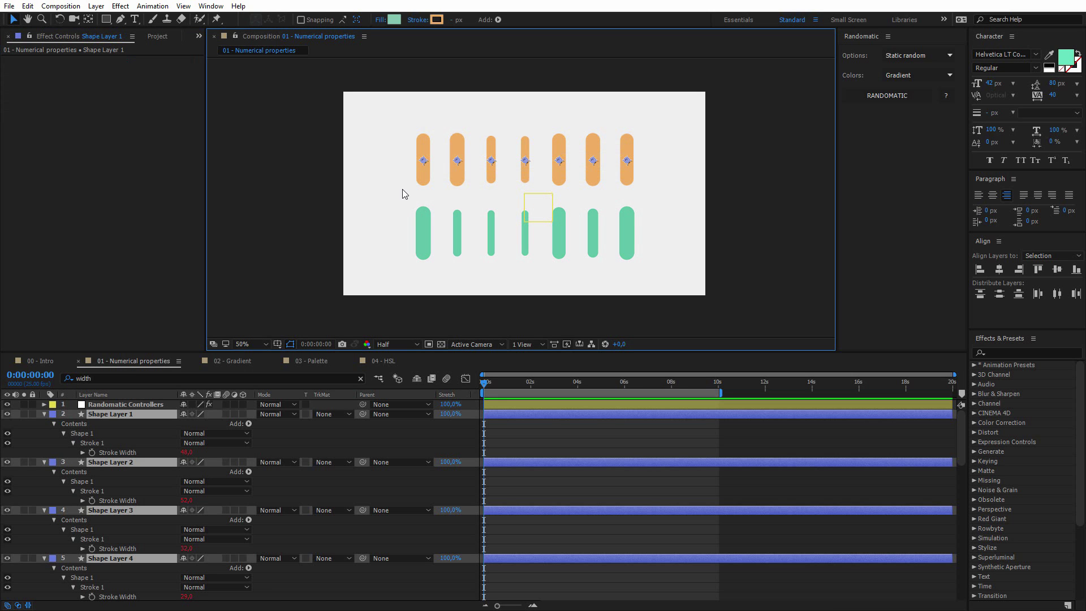
pyautogui.press('p')
pyautogui.moveTo(246, 423); pyautogui.dragTo(101, 541)
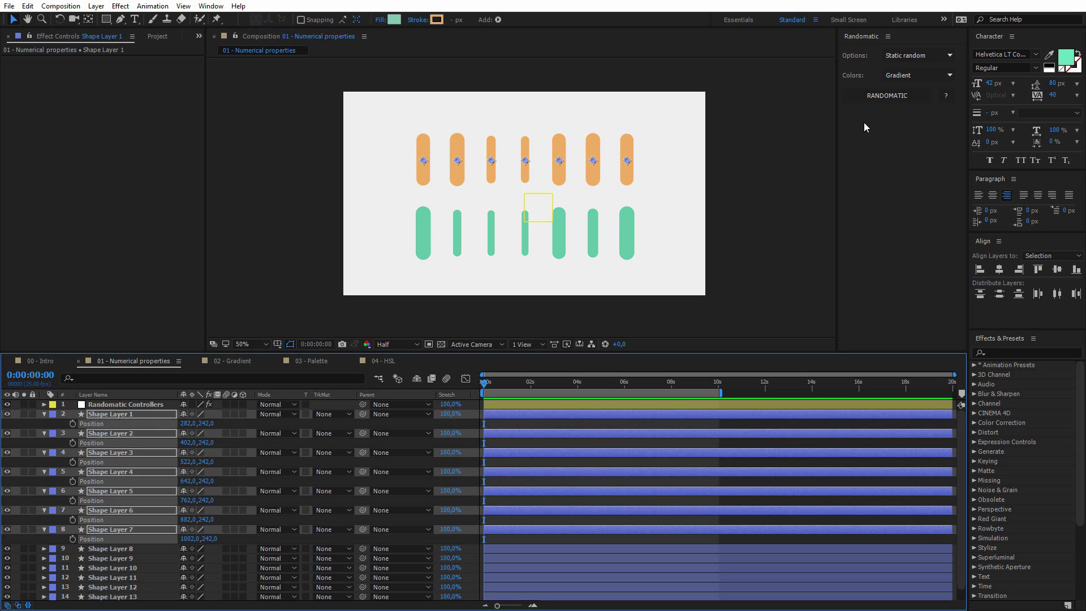
pyautogui.click(900, 55)
pyautogui.click(918, 78)
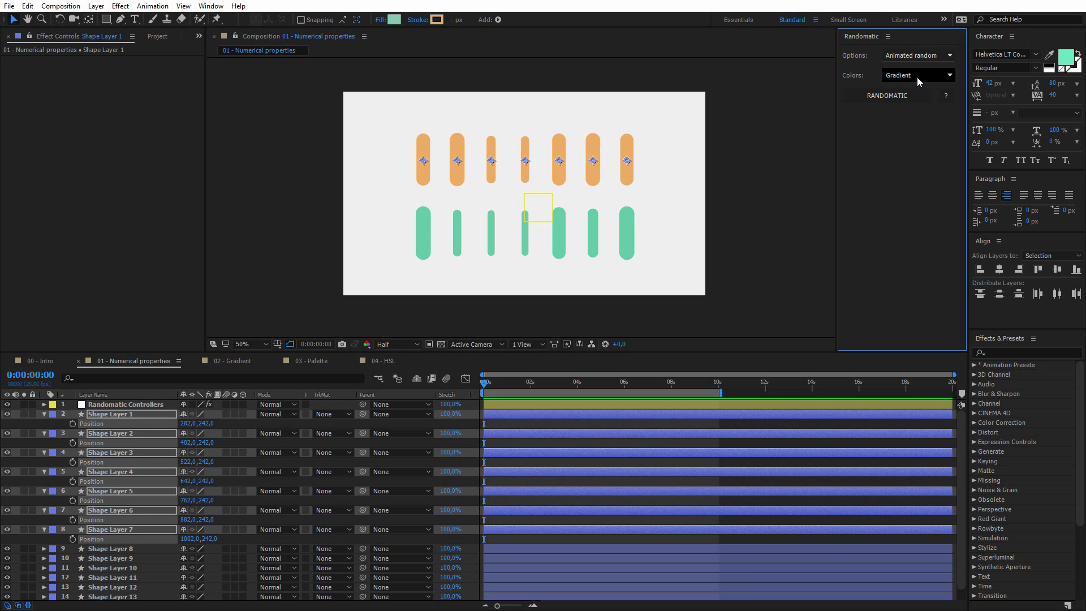
pyautogui.click(884, 96)
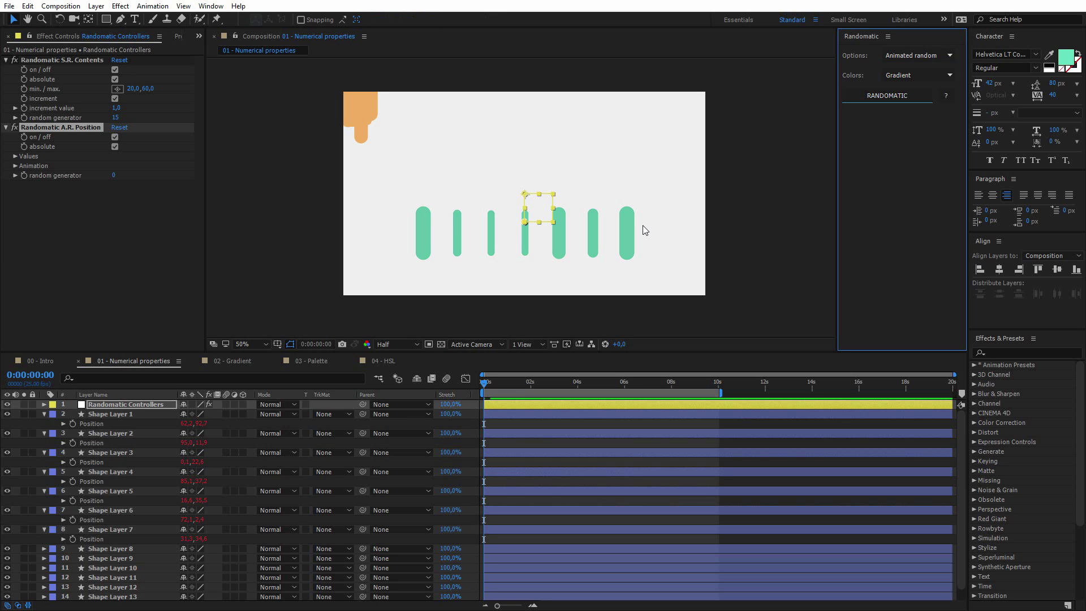
# Step: Randomize the Position of Shape Layers 8–14 (green pills) with Wiggle
pyautogui.moveTo(640, 226); pyautogui.dragTo(384, 277)
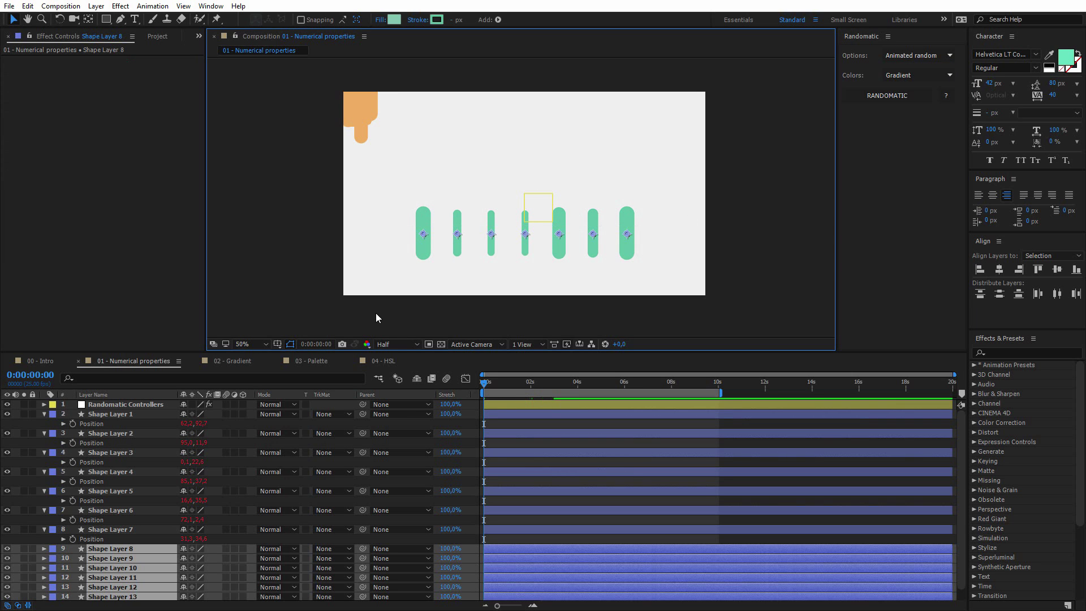
pyautogui.press('p')
pyautogui.scroll(-3, 169, 486)
pyautogui.moveTo(233, 475); pyautogui.dragTo(92, 600)
pyautogui.click(917, 54)
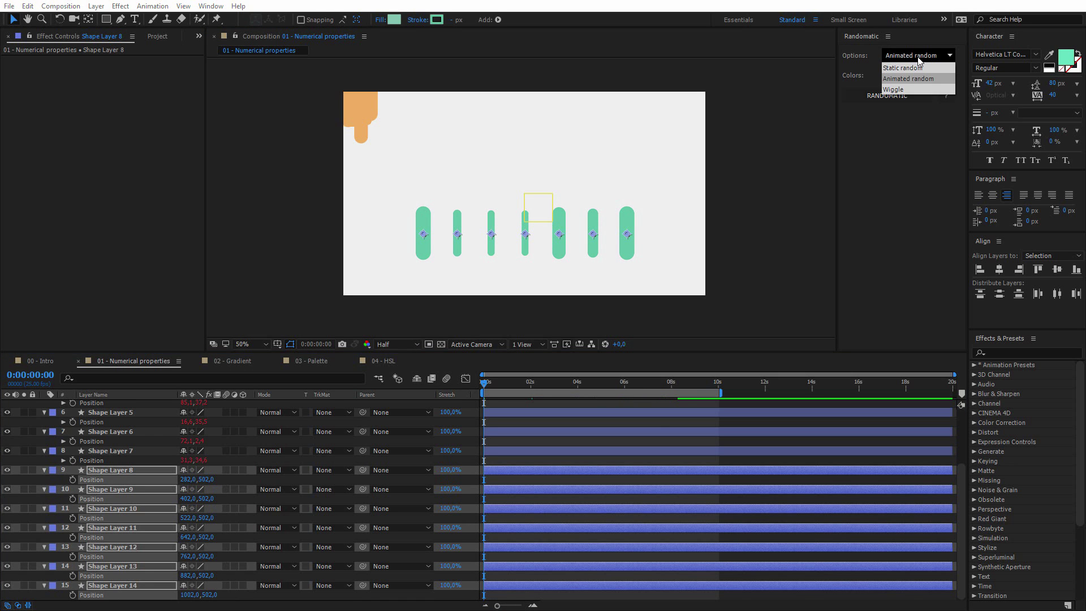
pyautogui.click(902, 91)
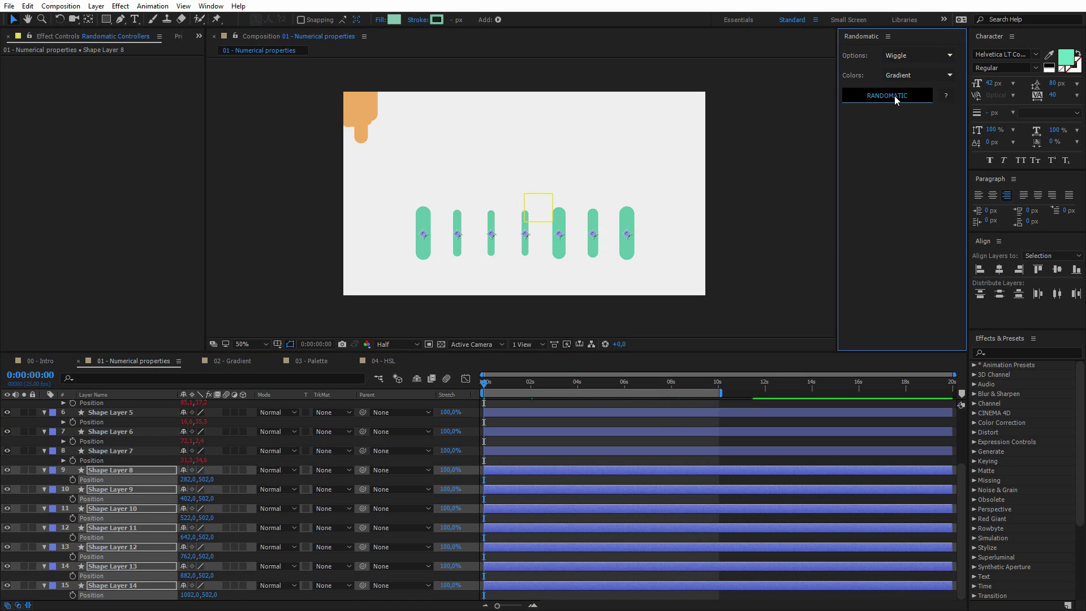
pyautogui.click(888, 96)
pyautogui.click(742, 139)
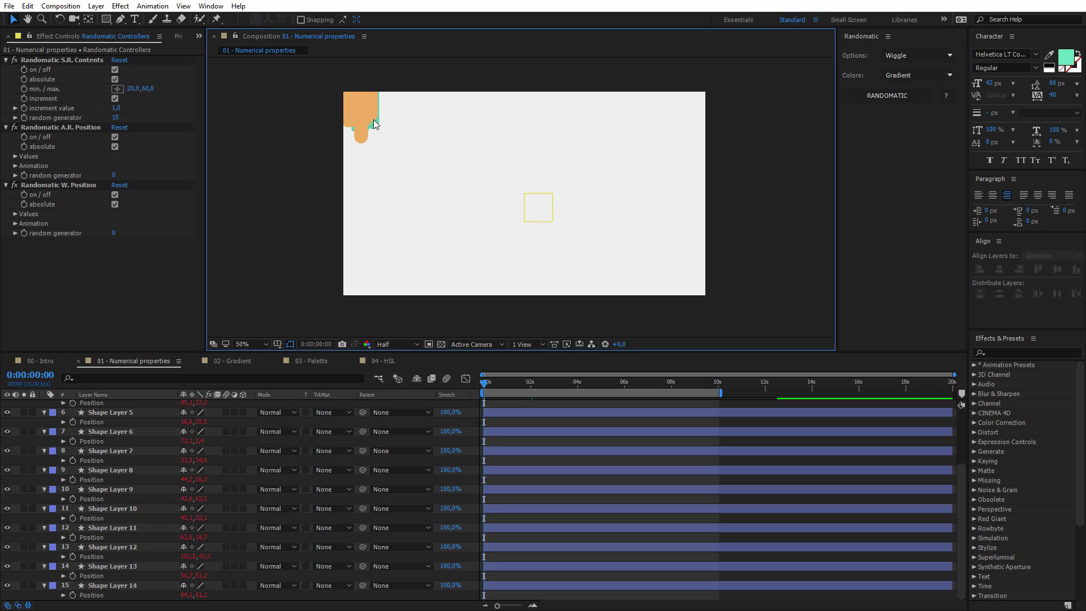
# Step: Uncheck 'absolute' in both the Randomatic A.R. Position and W. Position effects
pyautogui.click(16, 156)
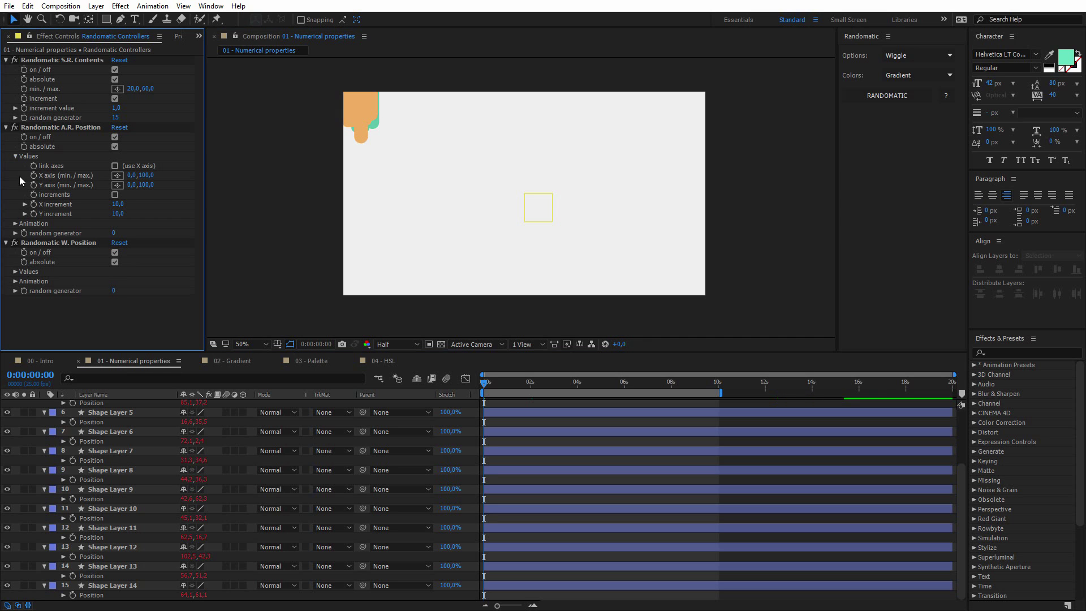
pyautogui.click(16, 272)
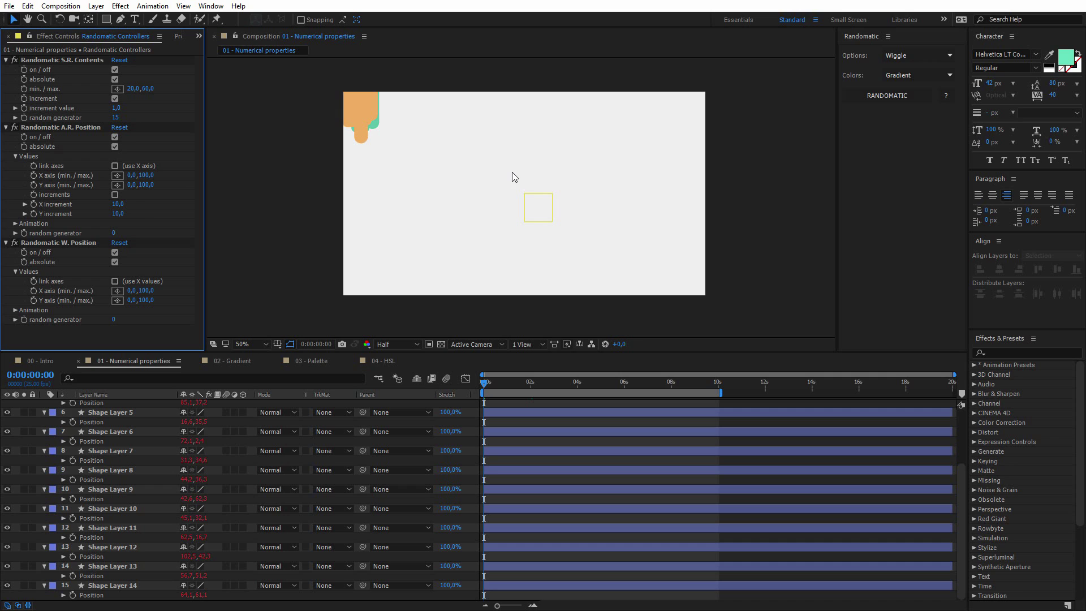
pyautogui.click(115, 147)
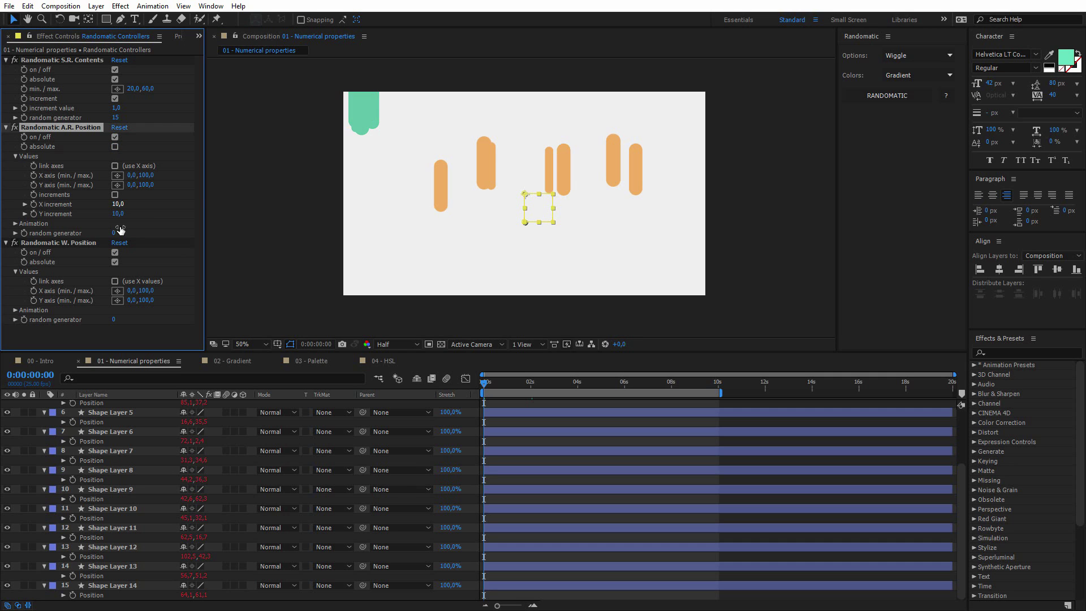
pyautogui.click(116, 263)
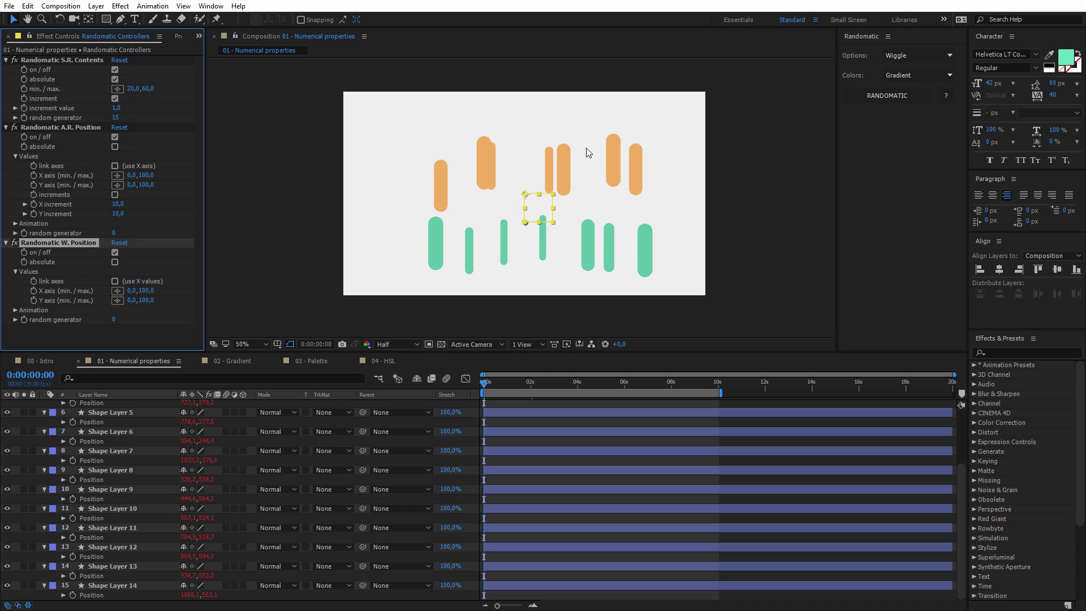
# Step: Set the A.R. Position X and Y axis ranges to -50 to 50
pyautogui.click(131, 175)
pyautogui.write('-50')
pyautogui.press('Tab')
pyautogui.write('50')
pyautogui.press('Tab')
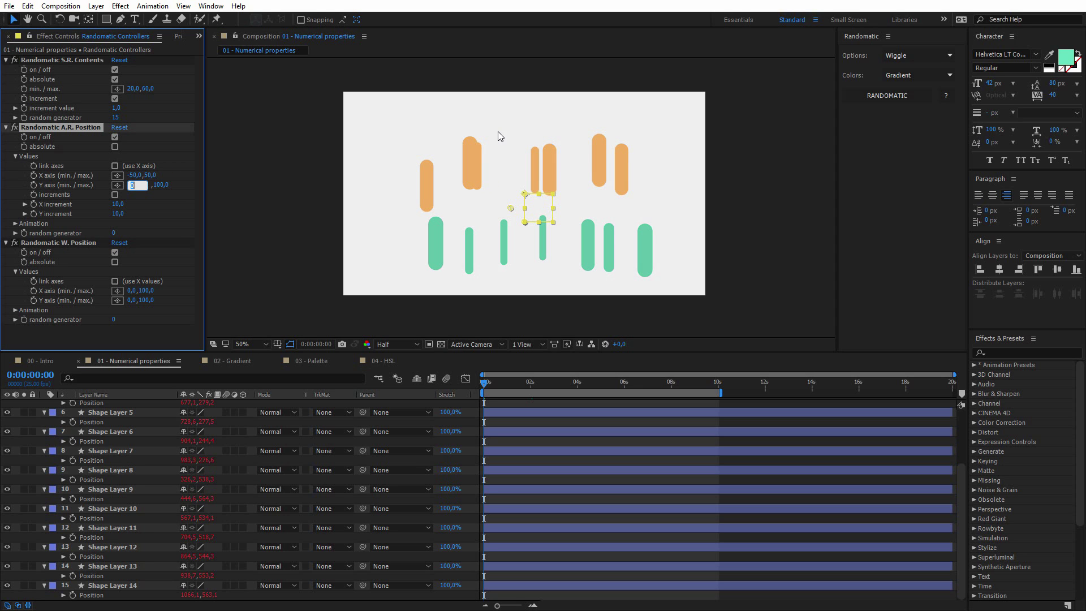
pyautogui.write('-50')
pyautogui.press('Tab')
pyautogui.write('50')
pyautogui.press('Return')
# Step: Set the W. Position X and Y axis ranges to -50 to 50
pyautogui.click(131, 291)
pyautogui.write('-50')
pyautogui.press('Tab')
pyautogui.write('50')
pyautogui.press('Tab')
pyautogui.write('-50')
pyautogui.press('Tab')
pyautogui.write('50')
pyautogui.press('Return')
pyautogui.click(256, 287)
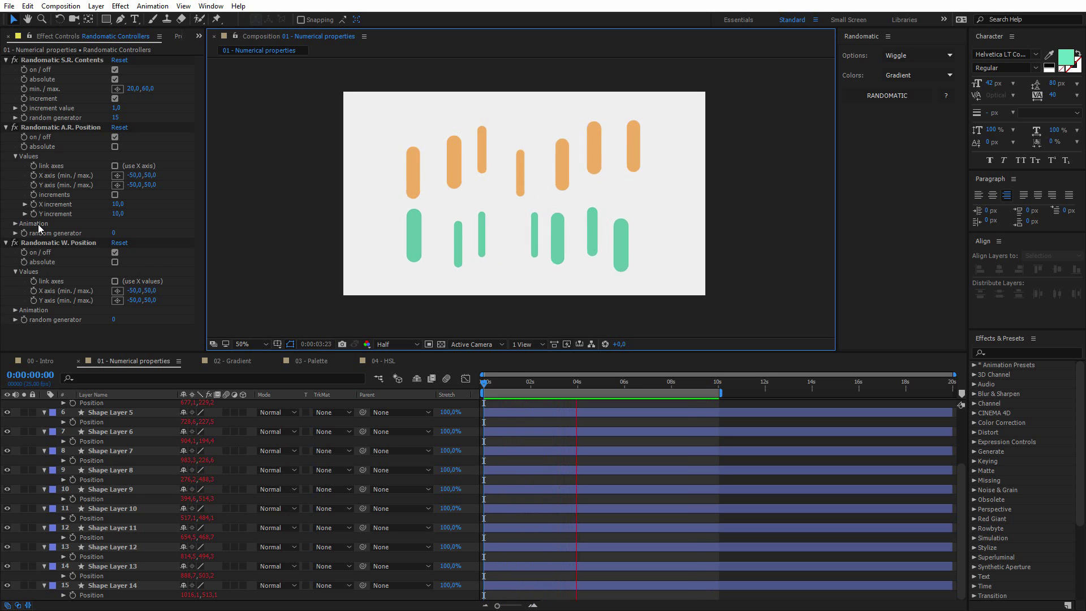
# Step: Set the A.R. Position easing to linear and turn on posterize time
pyautogui.click(16, 225)
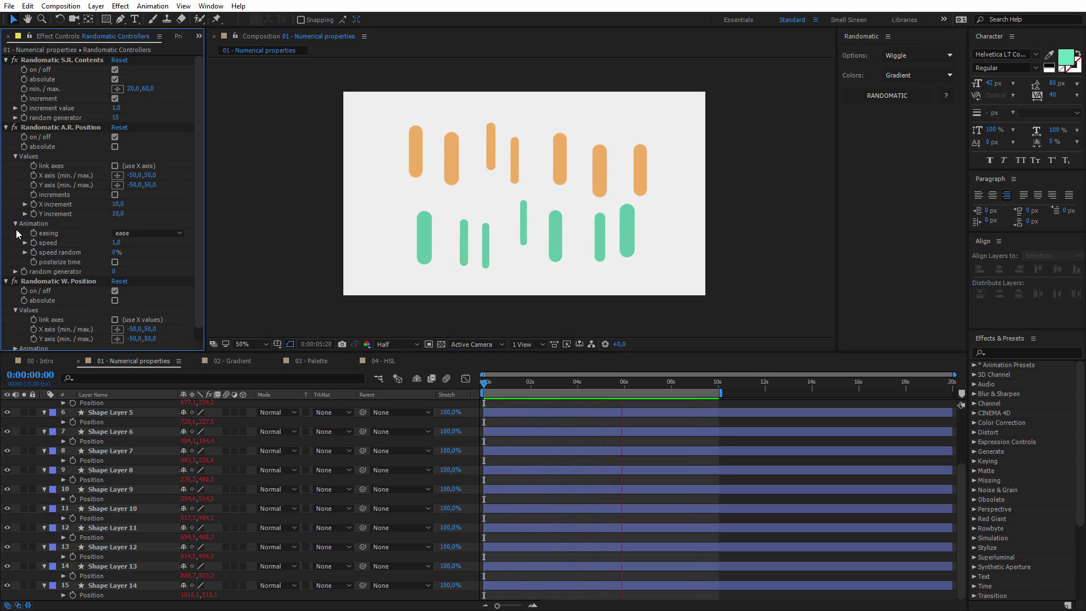
pyautogui.scroll(-1, 31, 293)
pyautogui.click(16, 345)
pyautogui.scroll(-2, 56, 283)
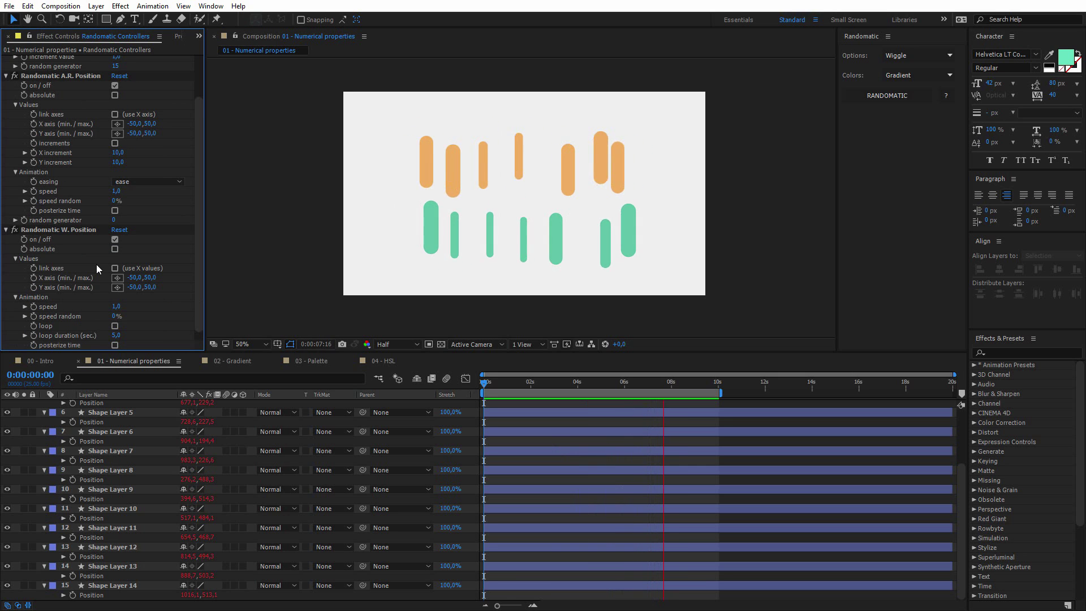
pyautogui.scroll(-1, 98, 266)
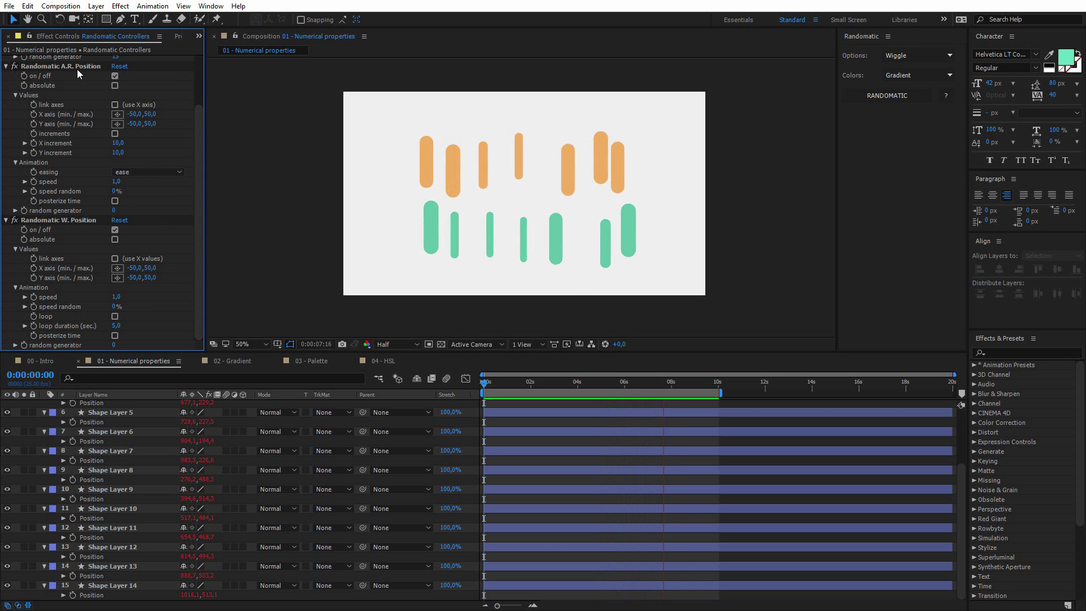
pyautogui.click(154, 172)
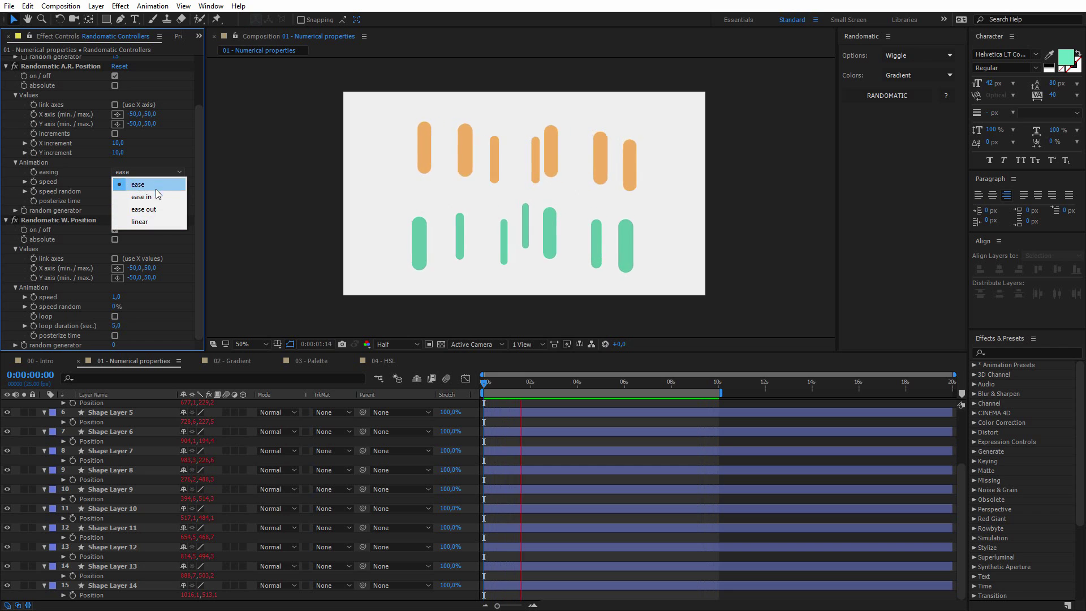
pyautogui.click(151, 222)
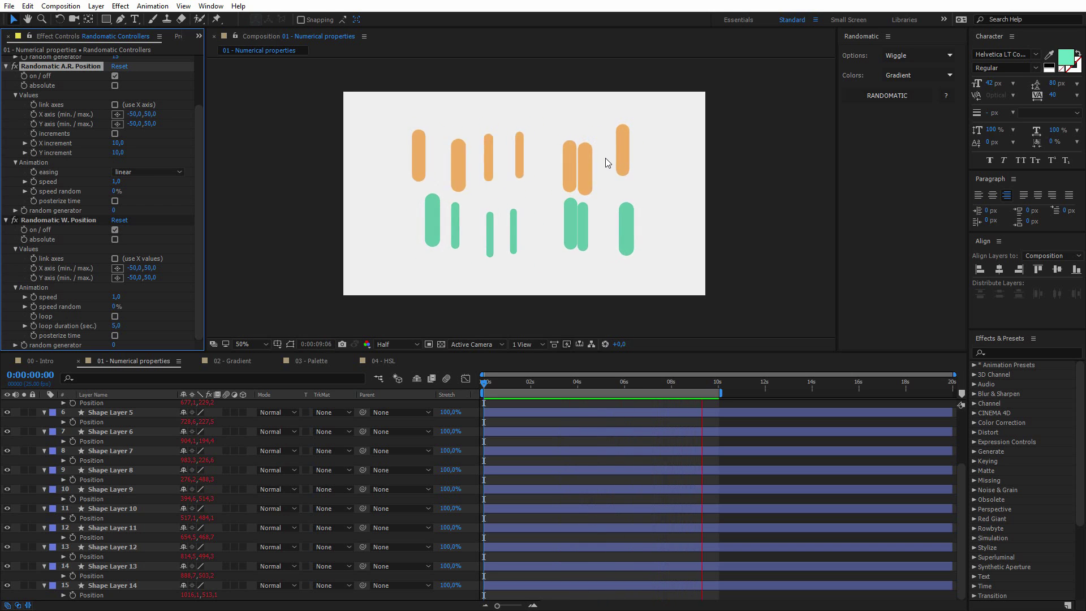
pyautogui.click(115, 201)
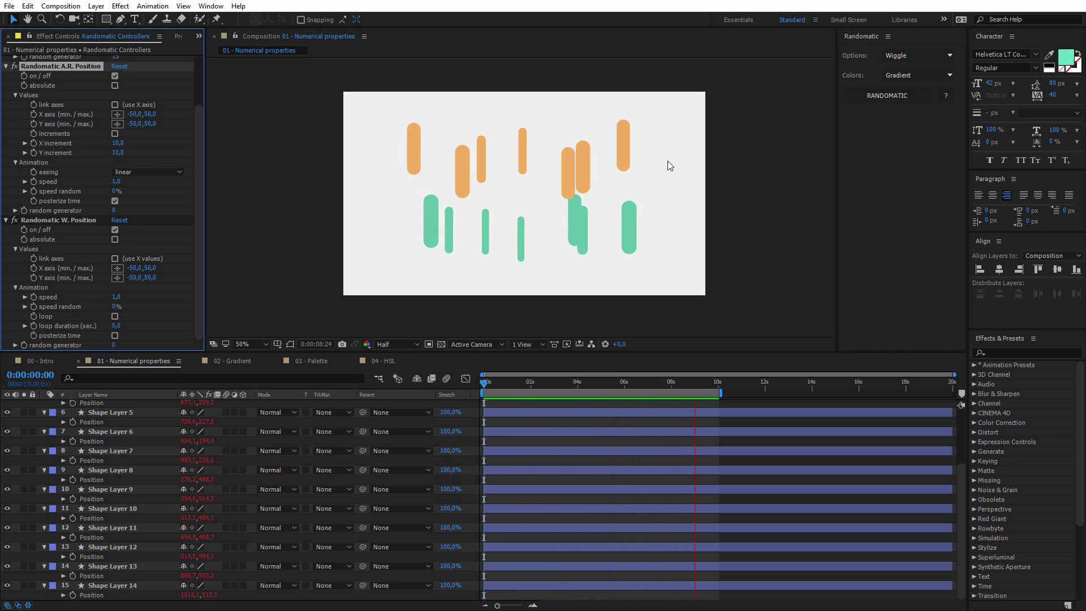
# Step: Turn posterize time off and set speed random to 20 for A.R. and W. Position
pyautogui.click(116, 201)
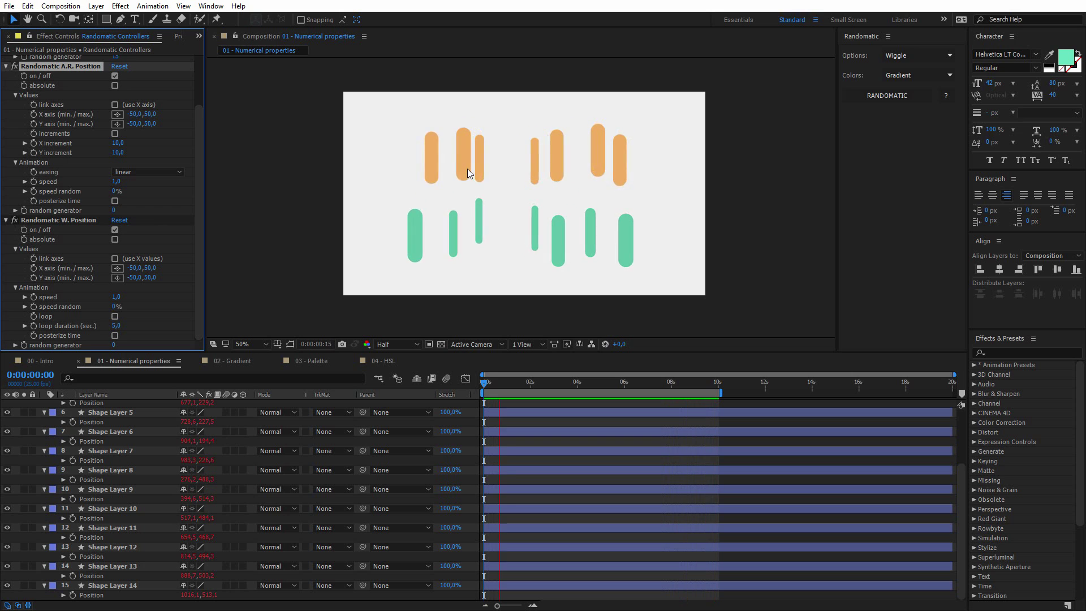
pyautogui.click(115, 191)
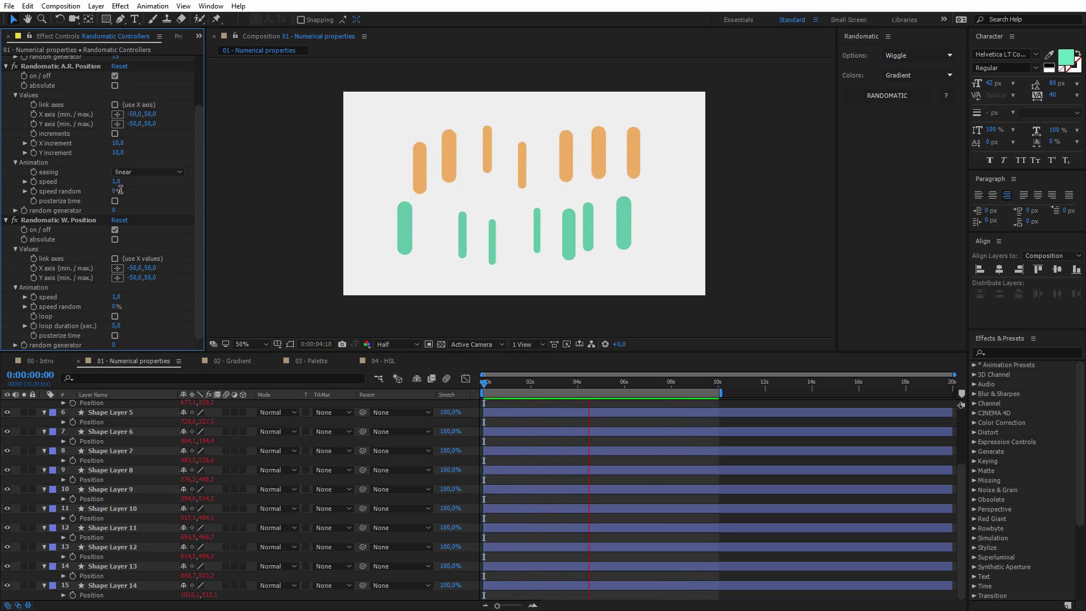
pyautogui.write('20')
pyautogui.press('Return')
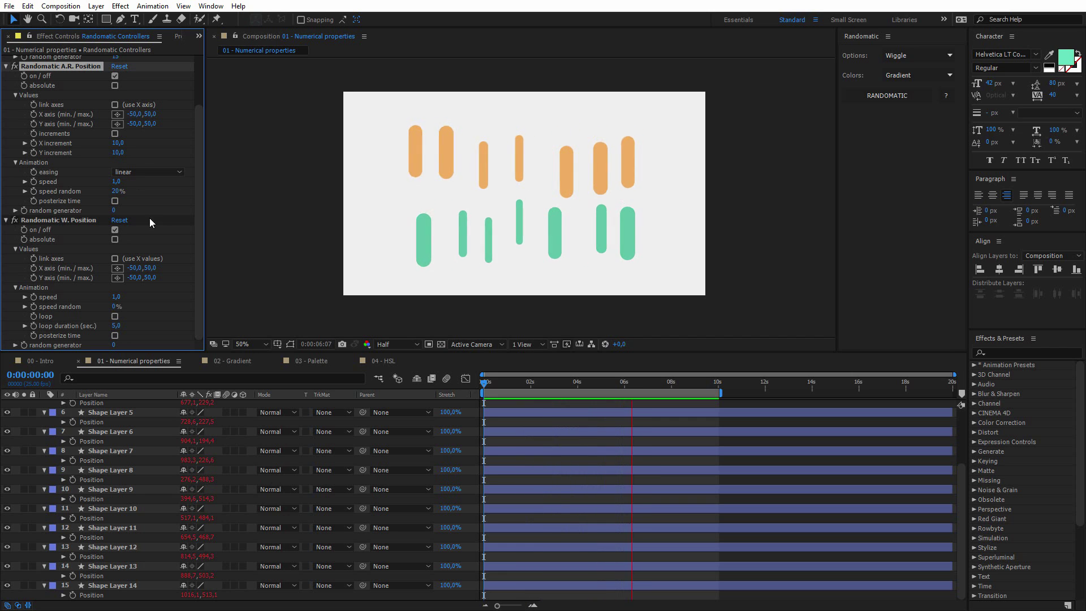
pyautogui.click(115, 306)
pyautogui.write('20')
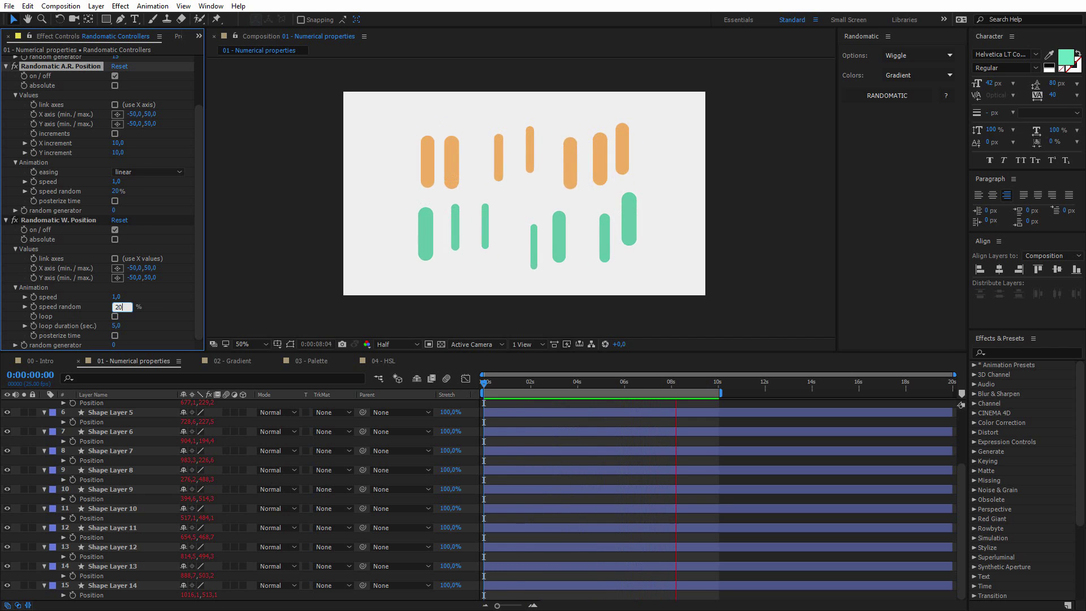
pyautogui.press('Return')
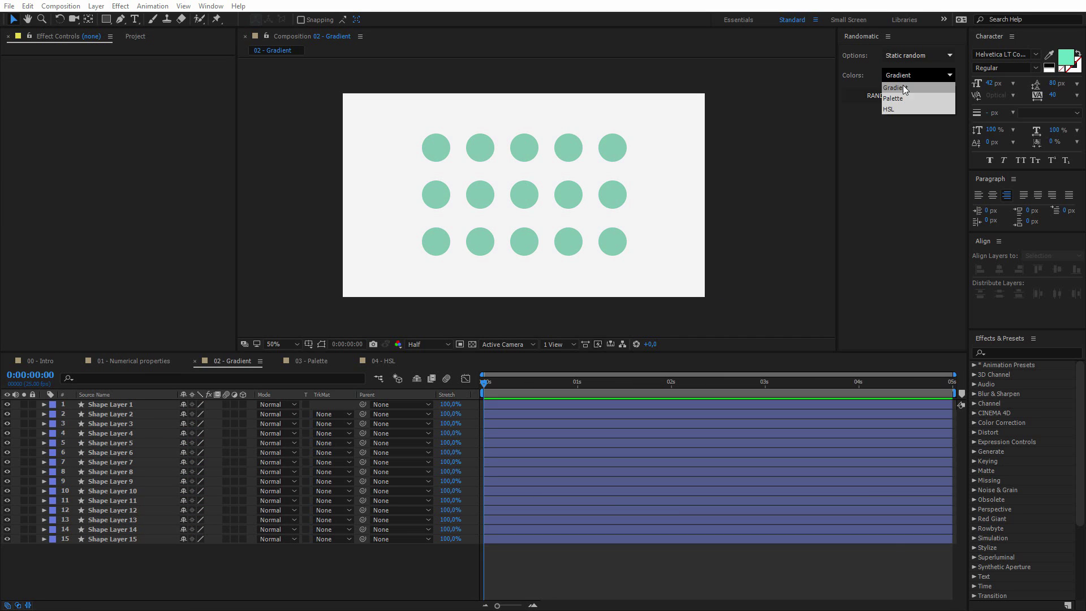
# Step: Select the Color properties of all 15 circle layers via the 'colo' search
pyautogui.click(901, 89)
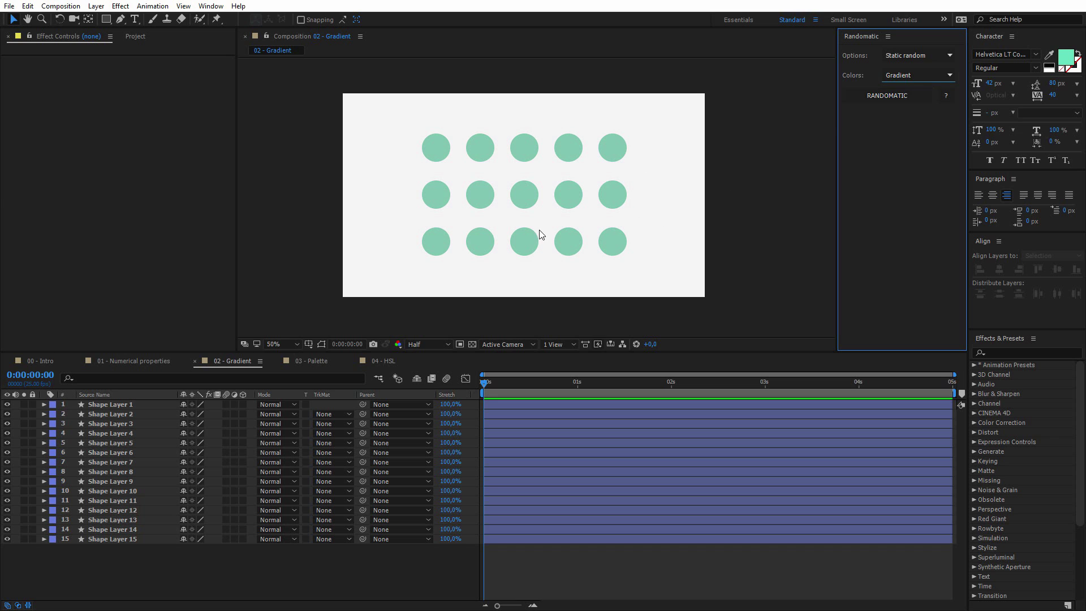
pyautogui.click(141, 405)
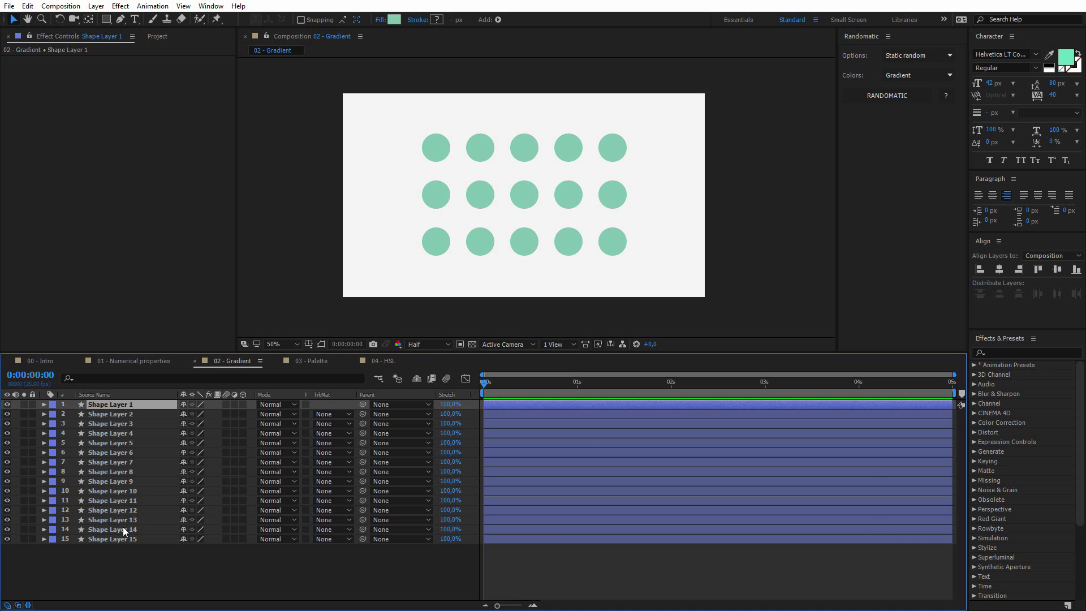
pyautogui.keyDown('shift'); pyautogui.click(122, 538); pyautogui.keyUp('shift')
pyautogui.click(129, 378)
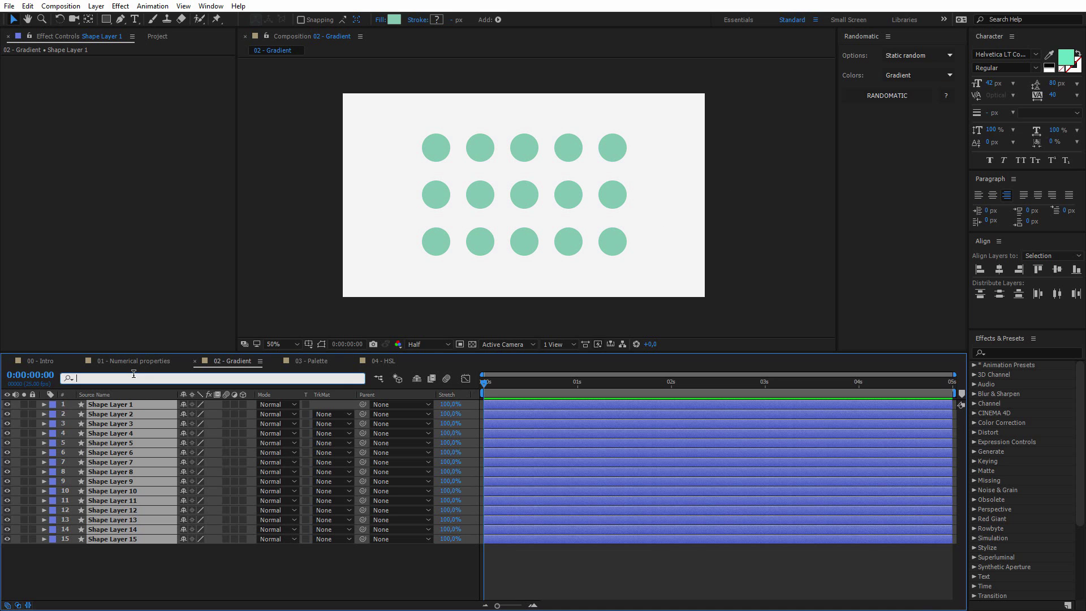
pyautogui.write('color')
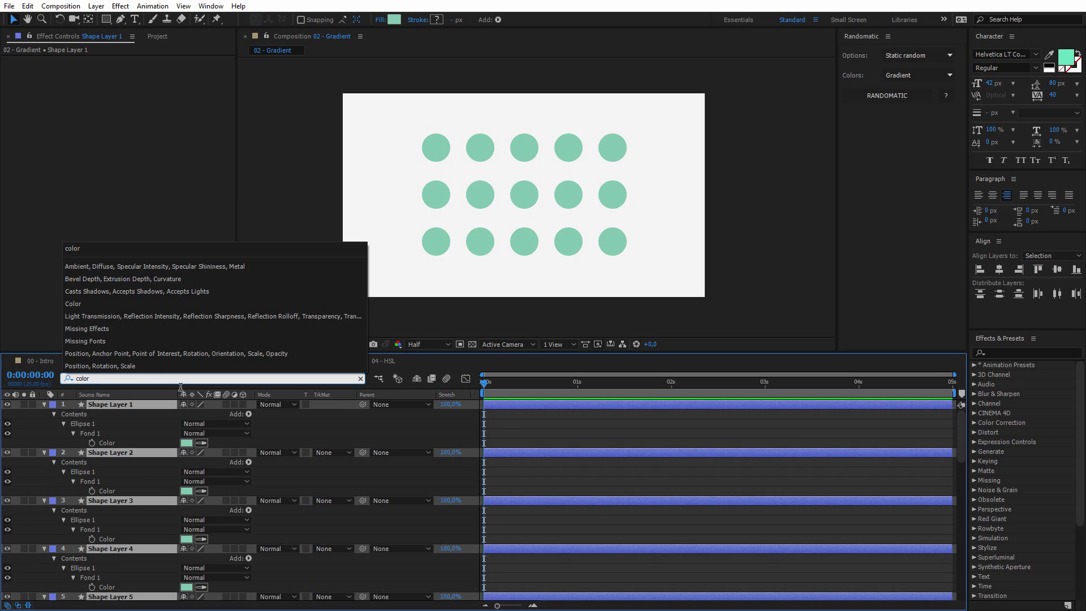
pyautogui.scroll(-10, 300, 419)
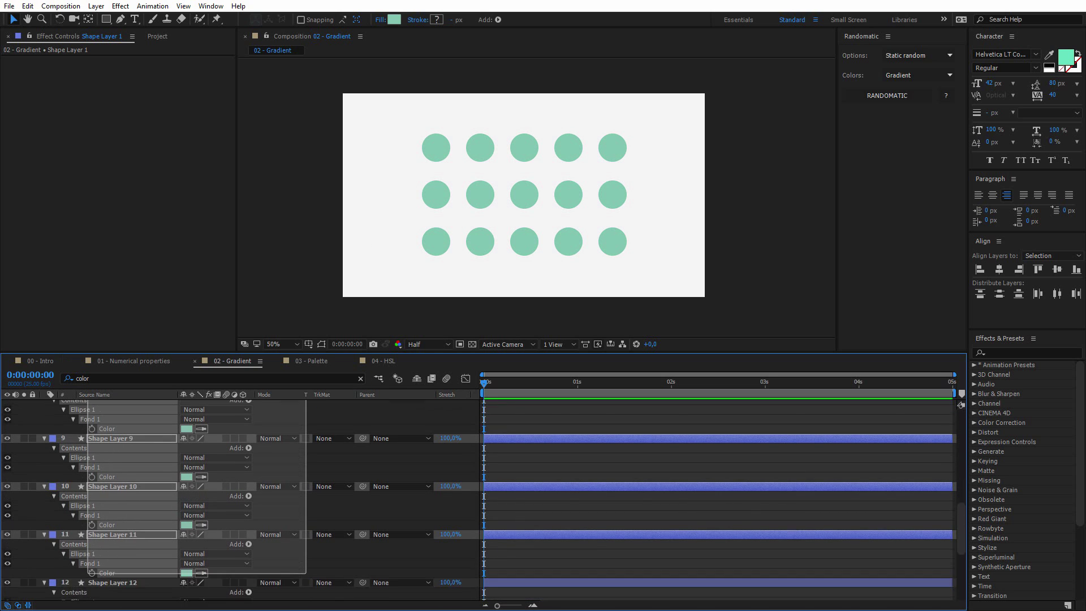
pyautogui.moveTo(87, 599); pyautogui.dragTo(104, 606)
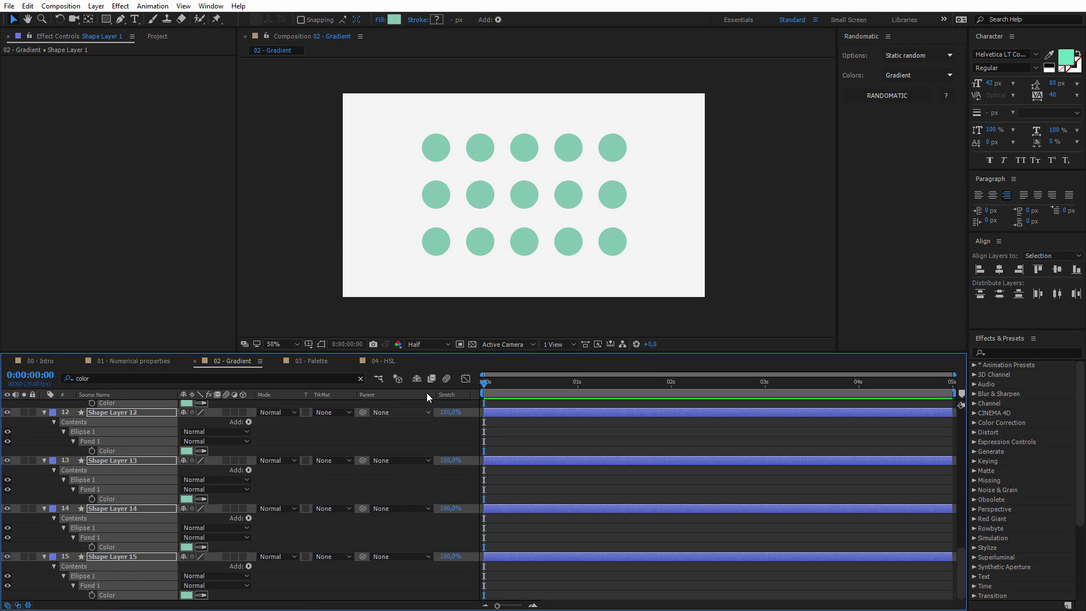
# Step: Apply Randomatic with Animated random and Gradient colours to the circles' fills
pyautogui.click(946, 56)
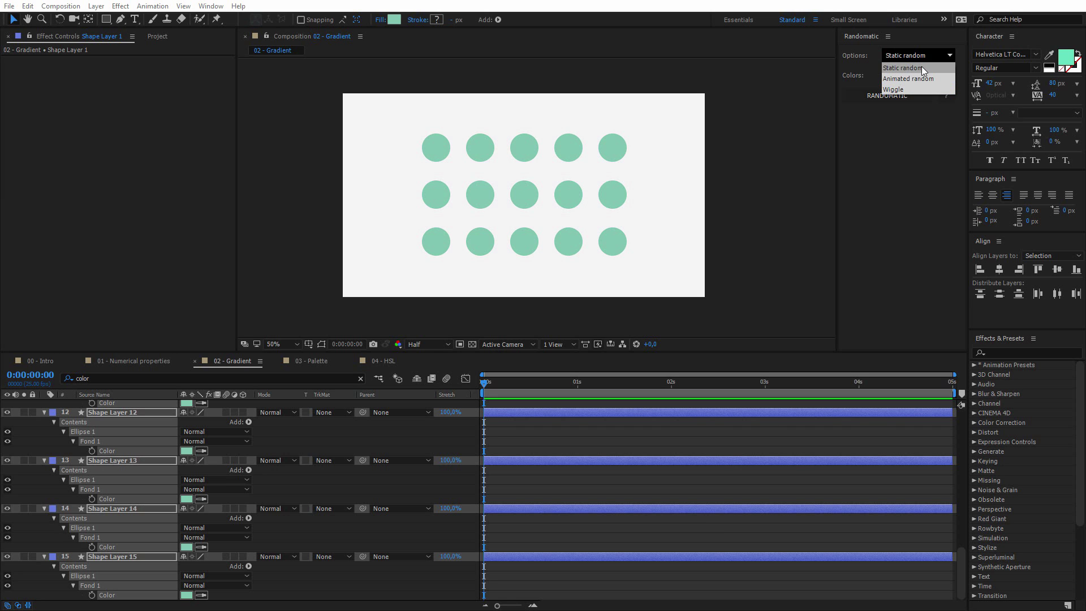
pyautogui.click(908, 78)
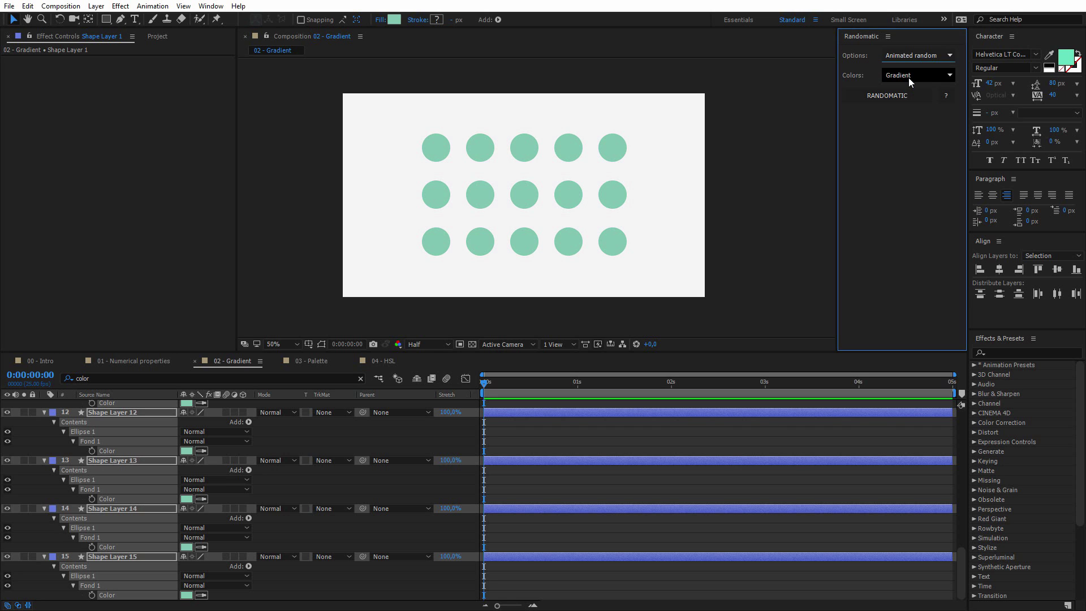
pyautogui.click(905, 75)
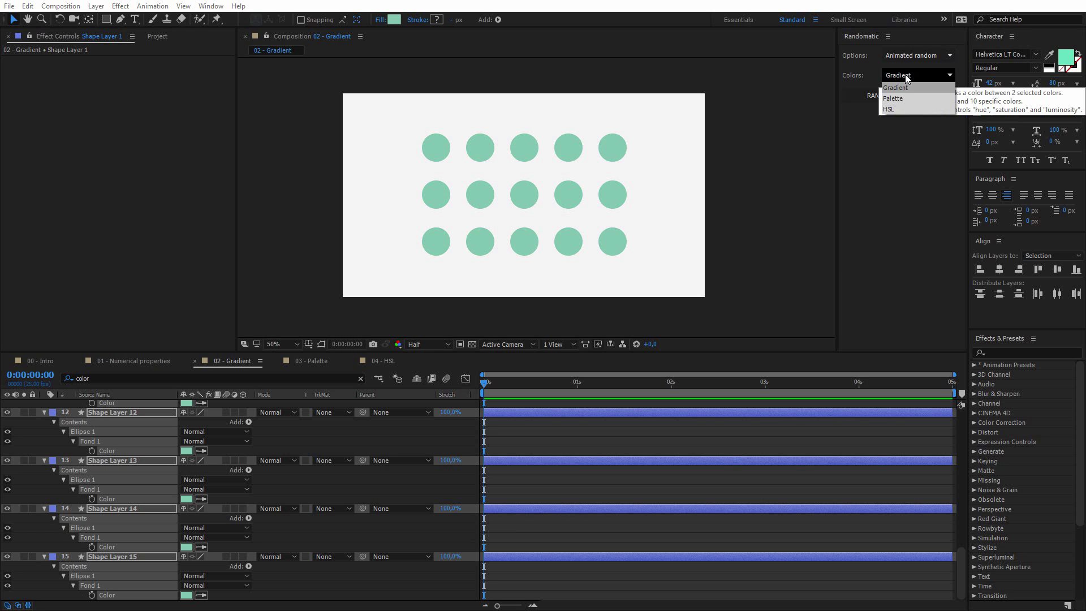
pyautogui.click(905, 85)
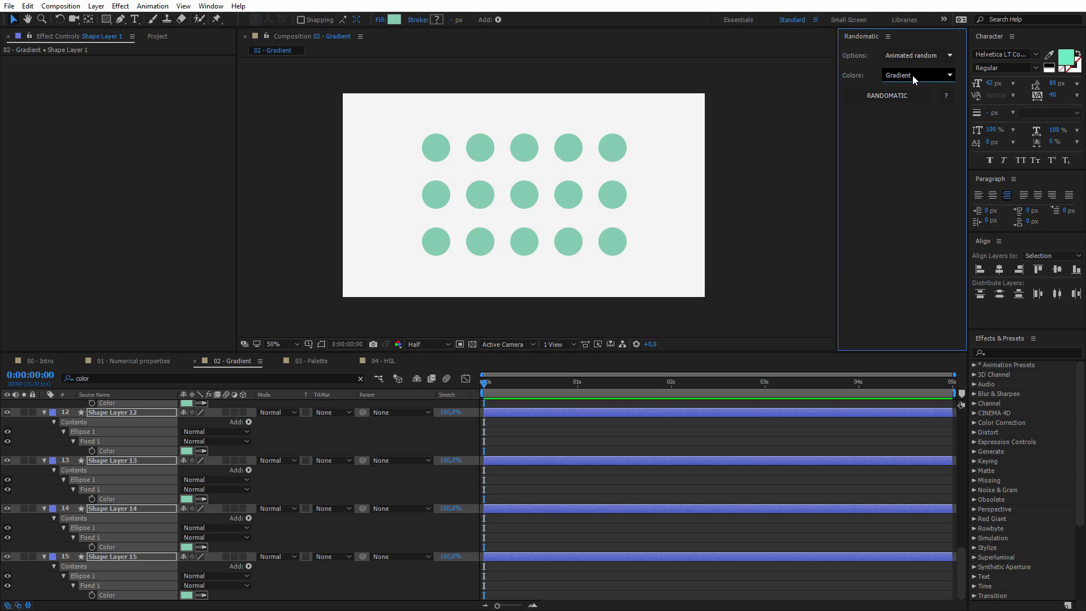
pyautogui.click(897, 94)
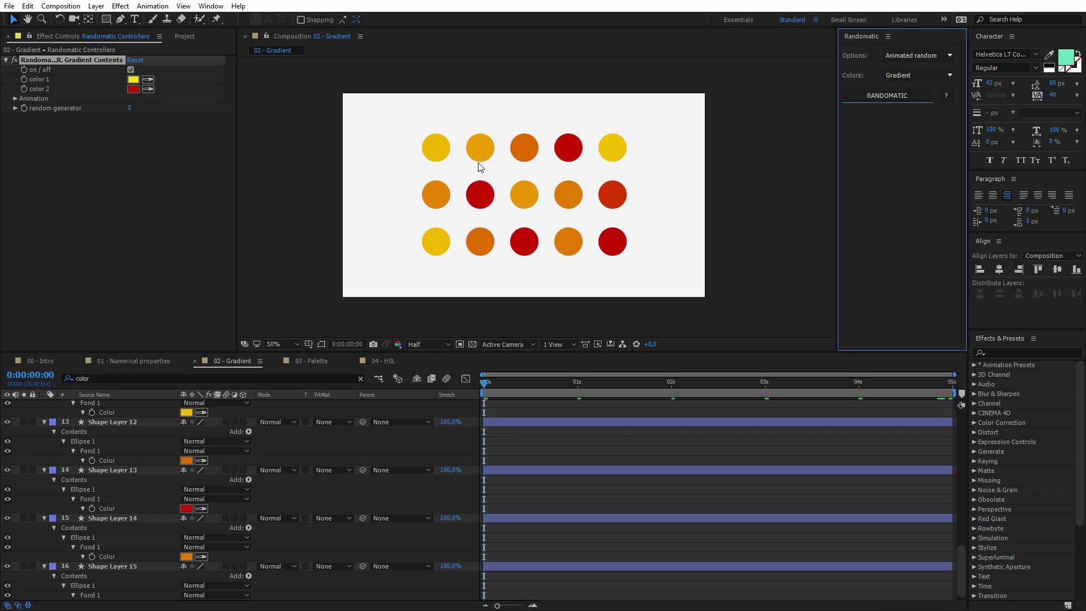
# Step: Change the first gradient colour to a soft blue (5083E2)
pyautogui.click(133, 79)
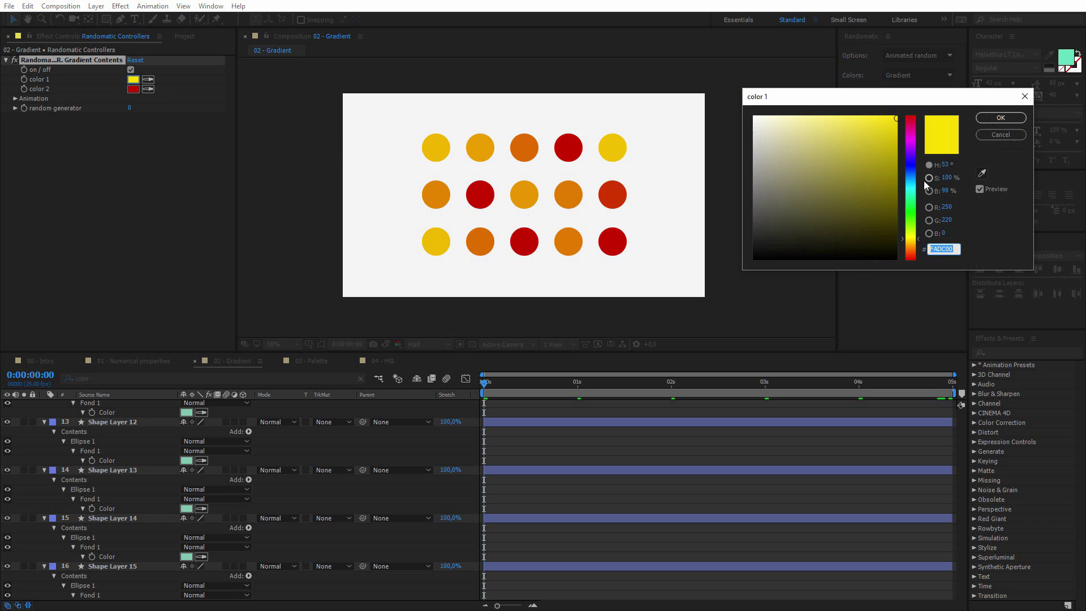
pyautogui.click(913, 173)
pyautogui.moveTo(852, 133); pyautogui.dragTo(846, 132)
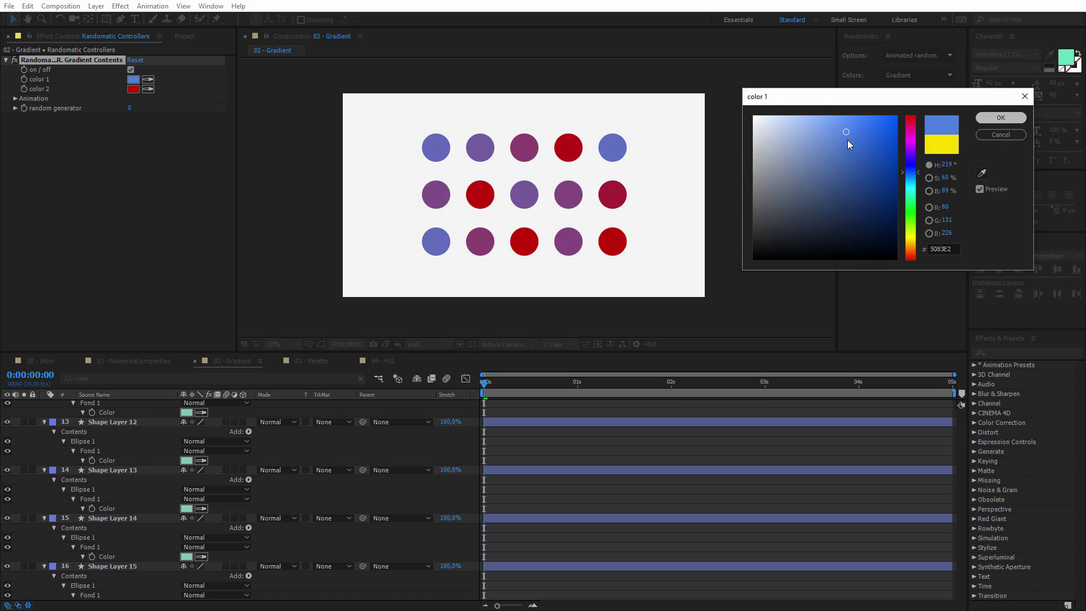
pyautogui.click(1000, 118)
# Step: Change the second gradient colour to a light green (53ED94)
pyautogui.click(133, 89)
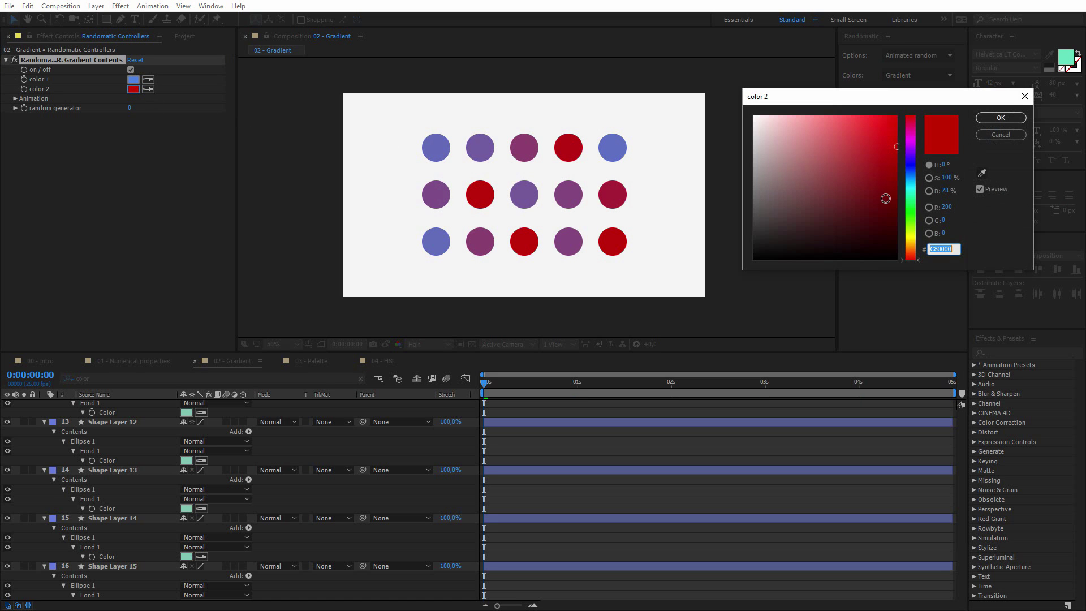
pyautogui.click(915, 201)
pyautogui.moveTo(862, 125); pyautogui.dragTo(847, 126)
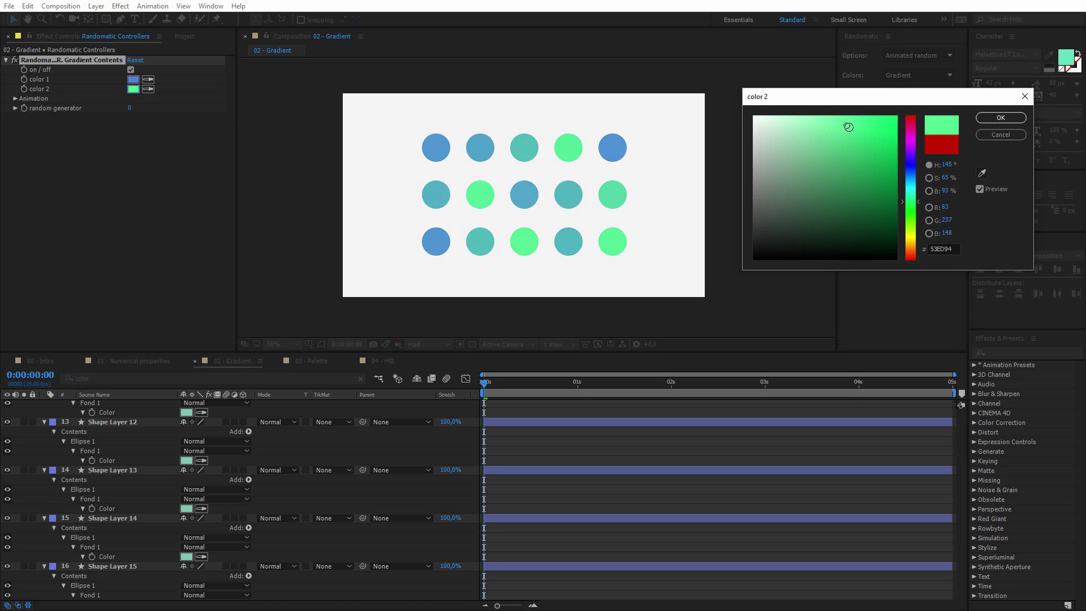
pyautogui.click(999, 118)
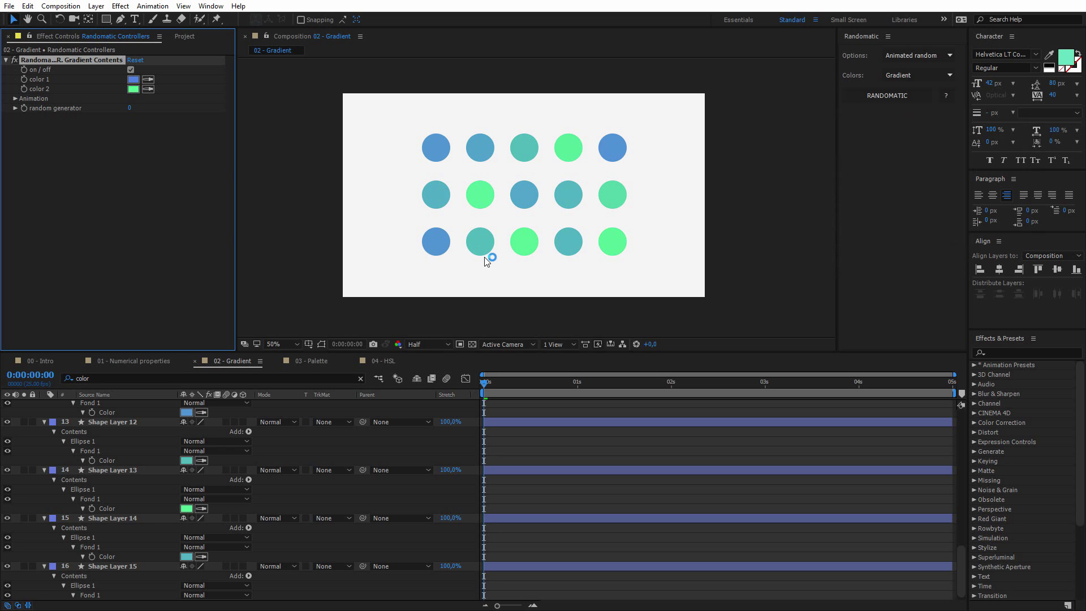
# Step: Preview the colour animation and set its speed to 2 with 25% speed random
pyautogui.click(768, 275)
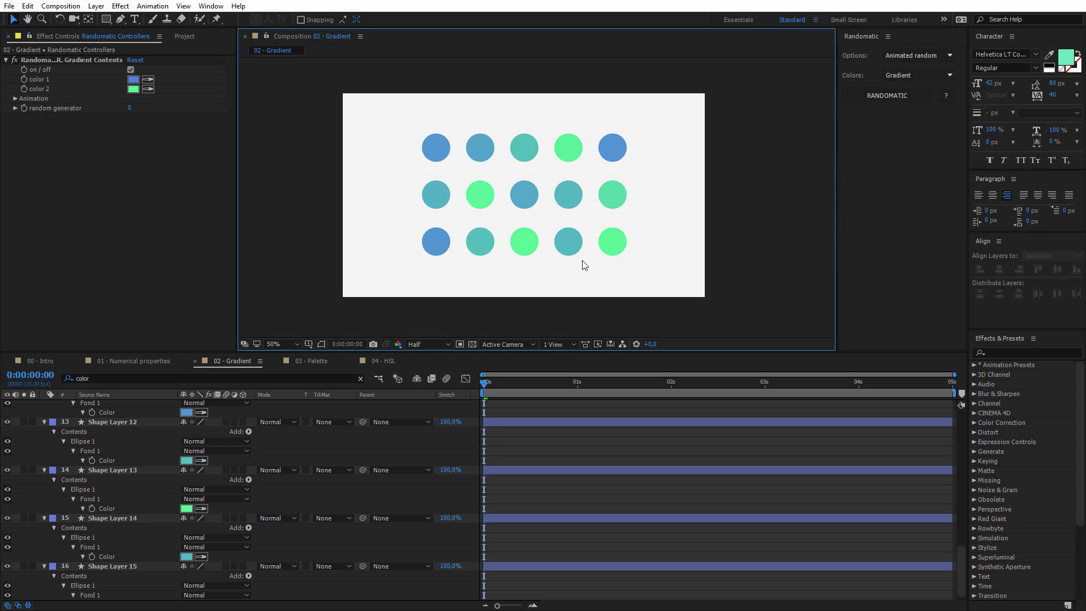
pyautogui.click(16, 98)
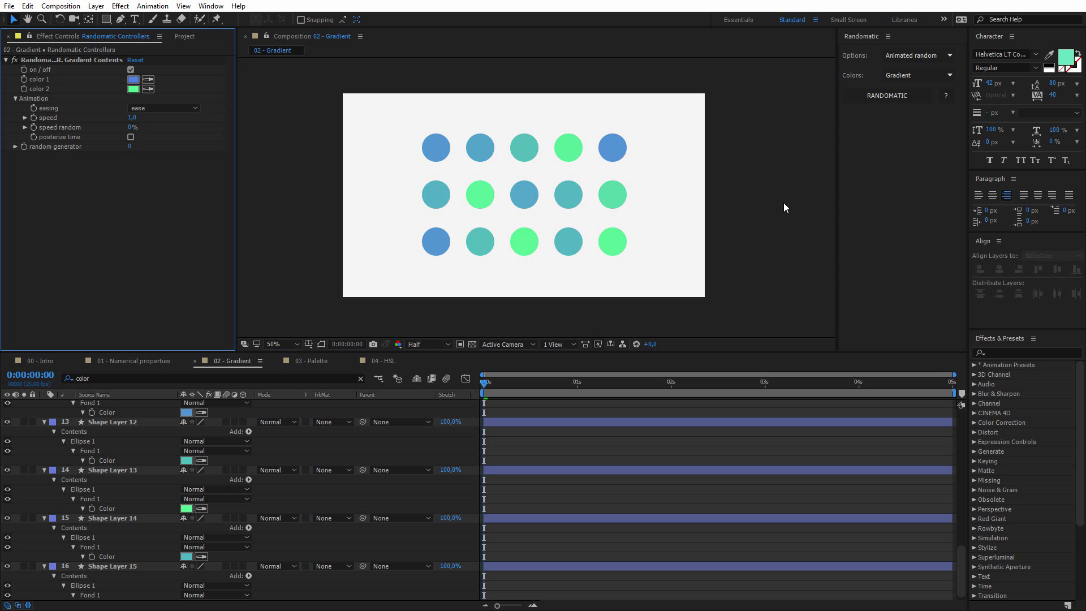
pyautogui.press('space')
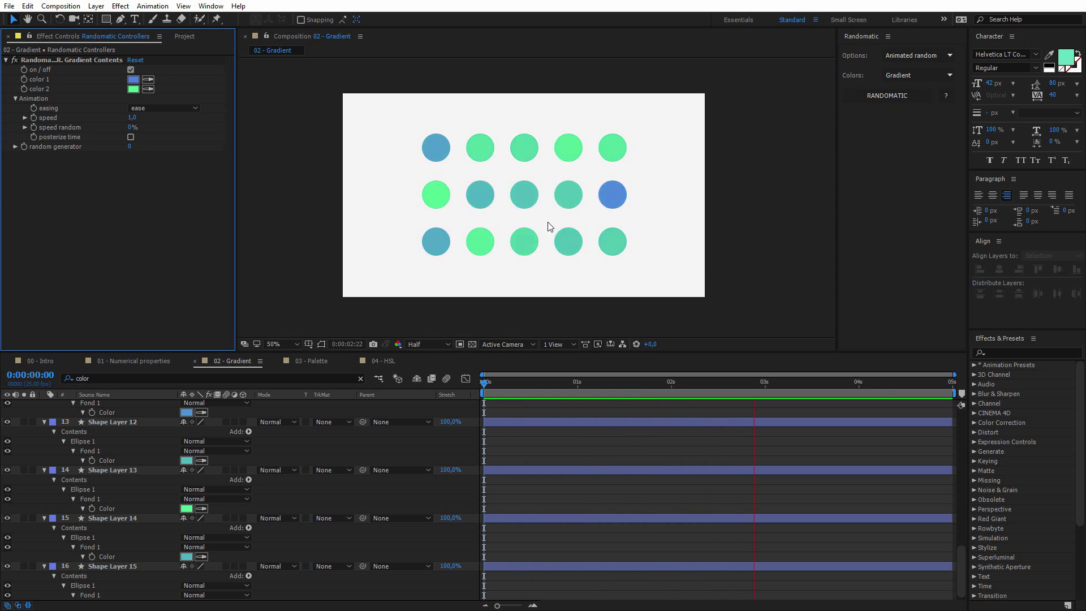
pyautogui.click(132, 118)
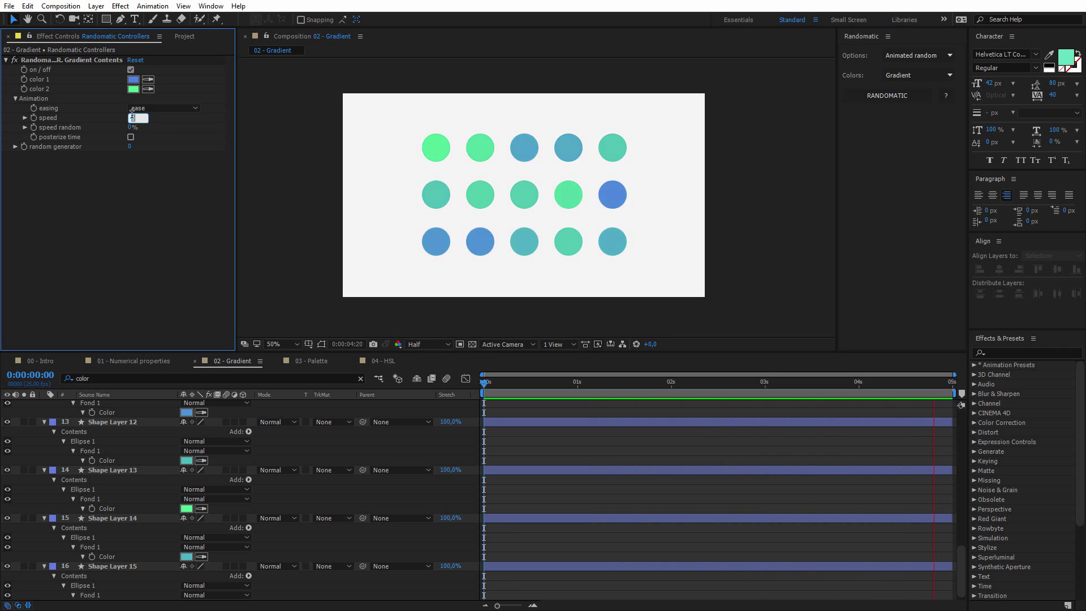
pyautogui.write('2')
pyautogui.press('Tab')
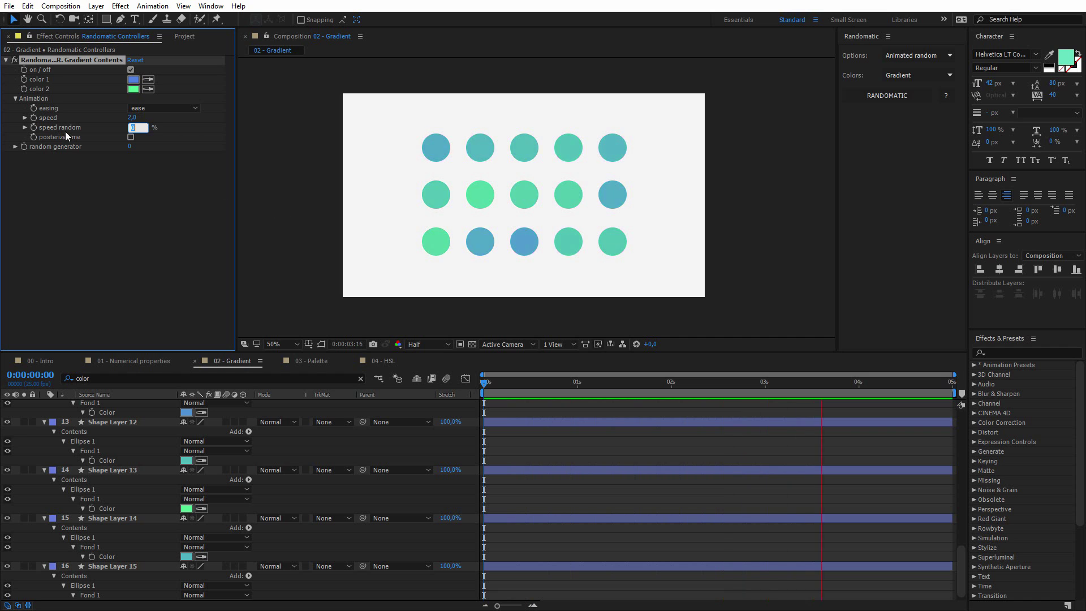
pyautogui.write('25')
pyautogui.press('Return')
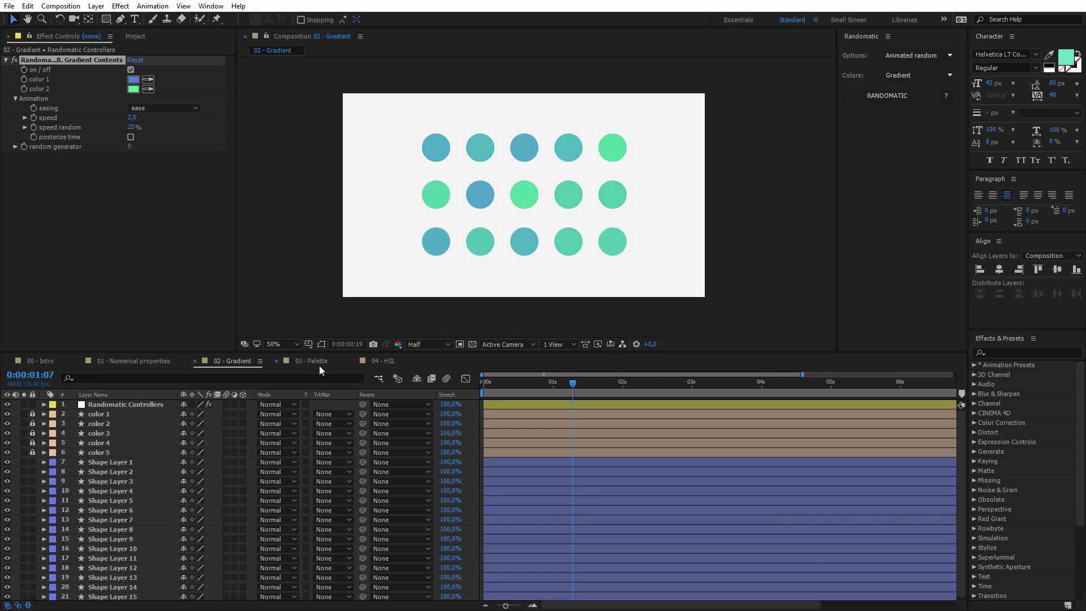
# Step: In 03 - Palette, eyedrop the palette-strip colours, including light green and purple, into Randomatic's palette slots
pyautogui.click(313, 361)
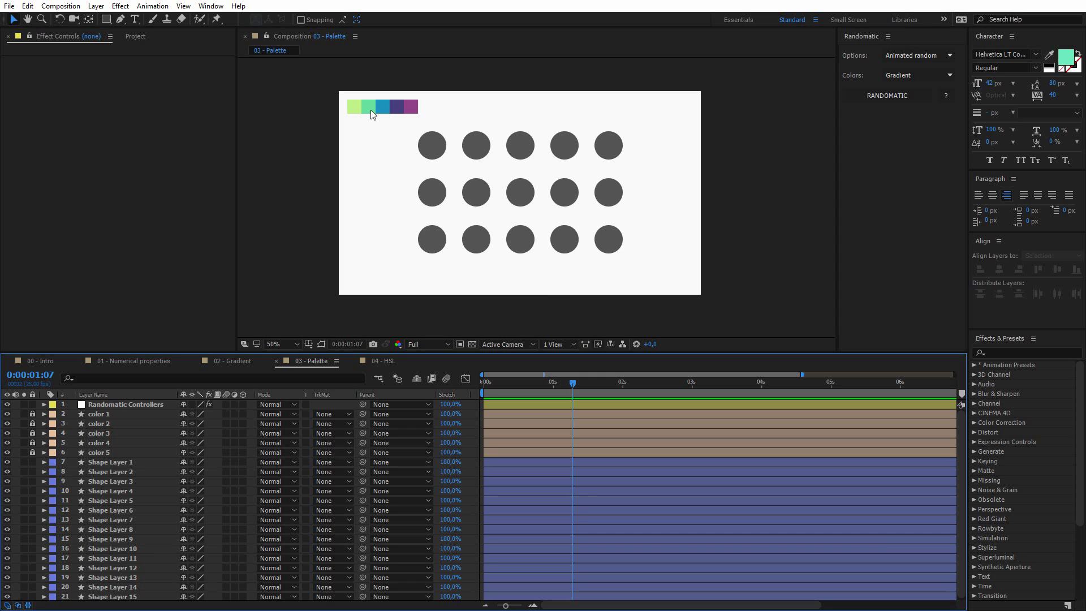
pyautogui.click(141, 406)
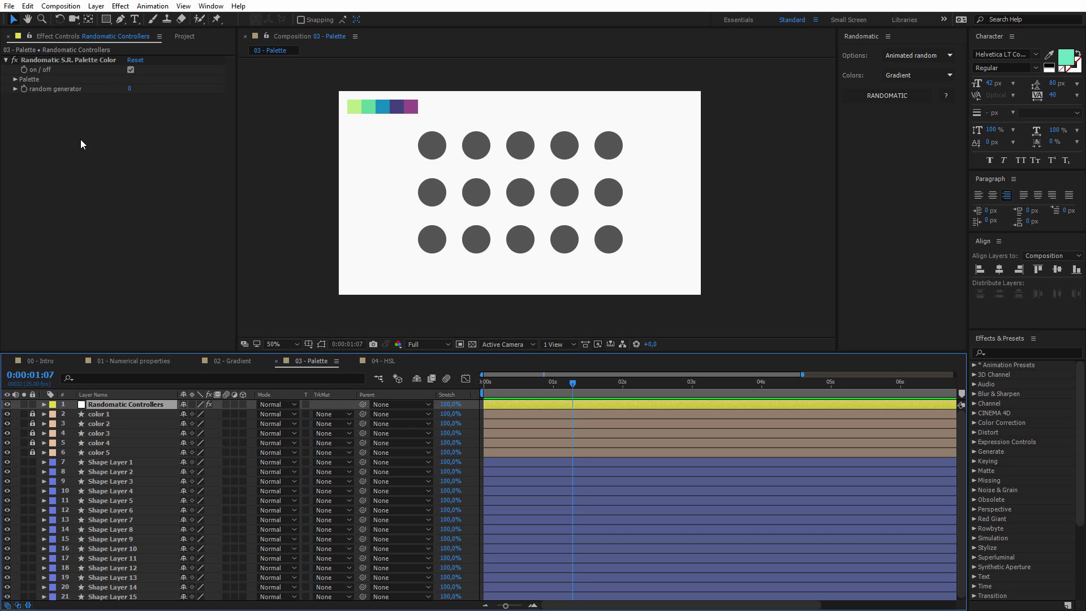
pyautogui.click(15, 80)
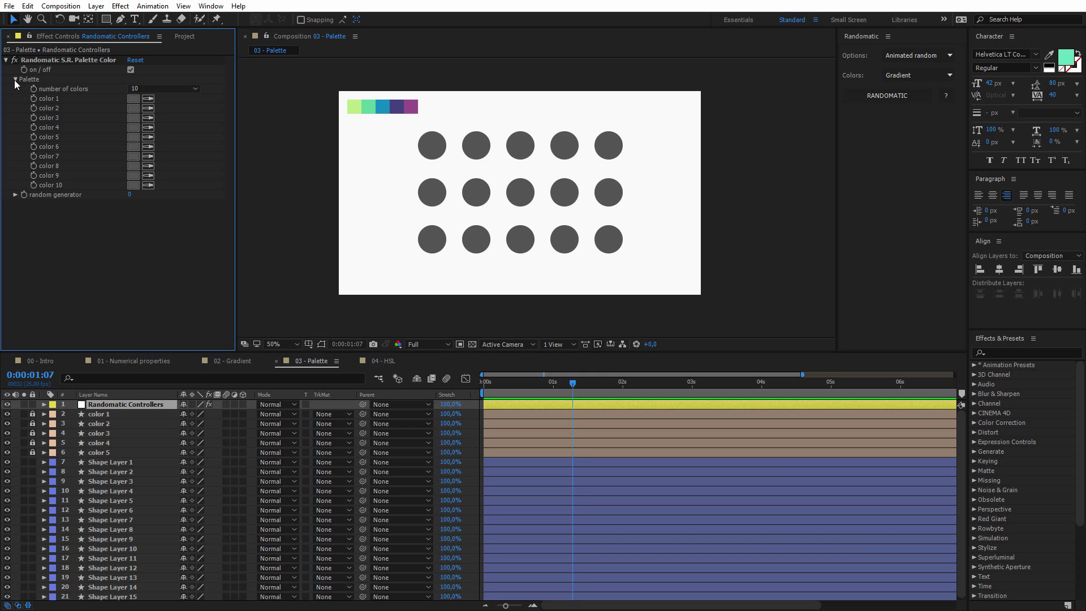
pyautogui.click(349, 105)
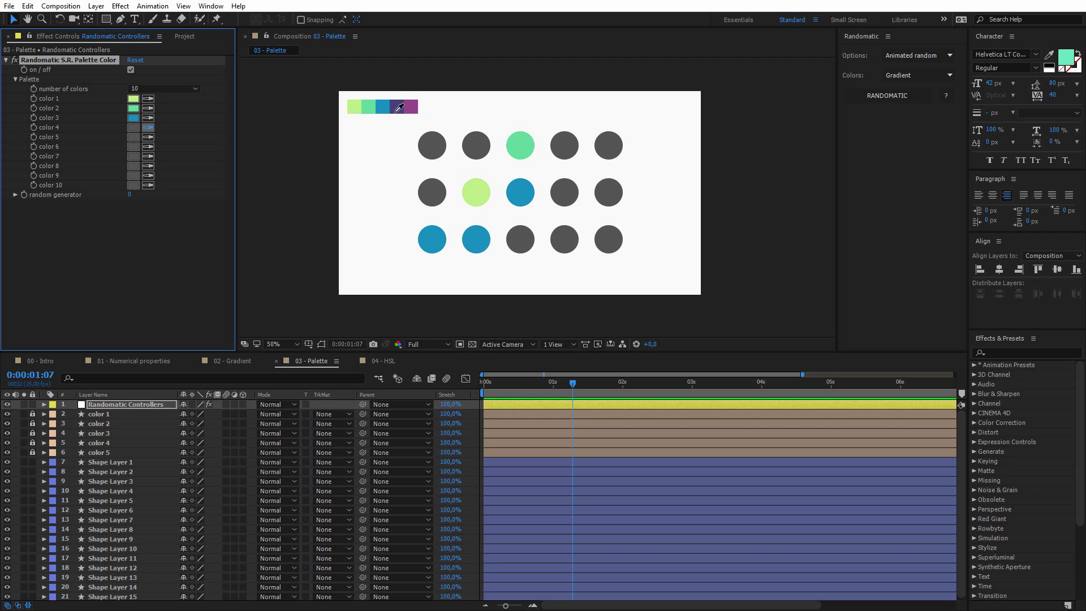
pyautogui.click(158, 139)
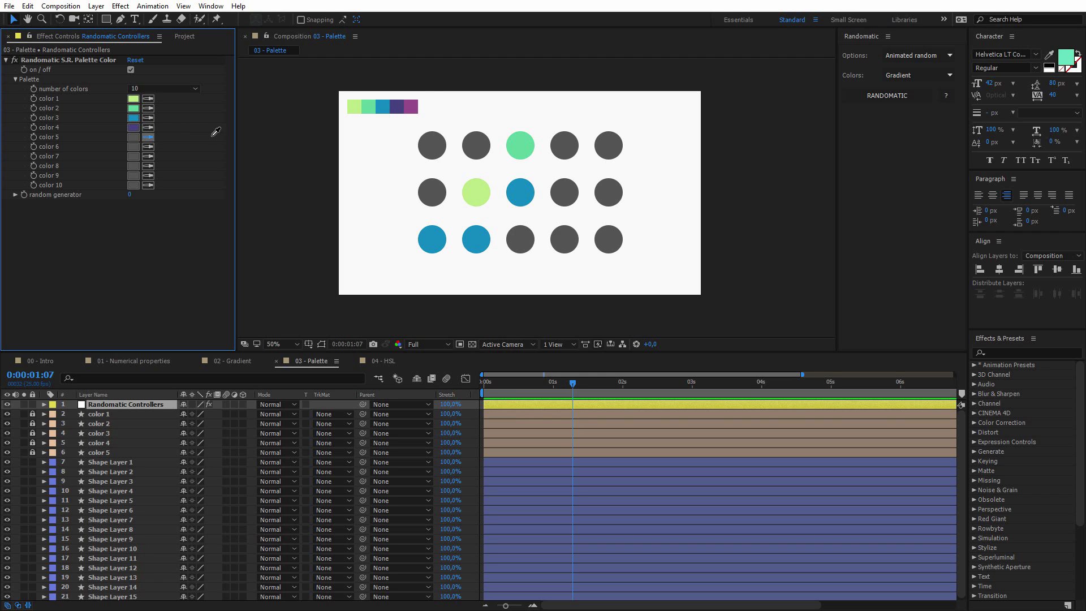
pyautogui.click(417, 105)
# Step: Set number of colors to 5, preview with 2 colours, then return to 5
pyautogui.click(173, 89)
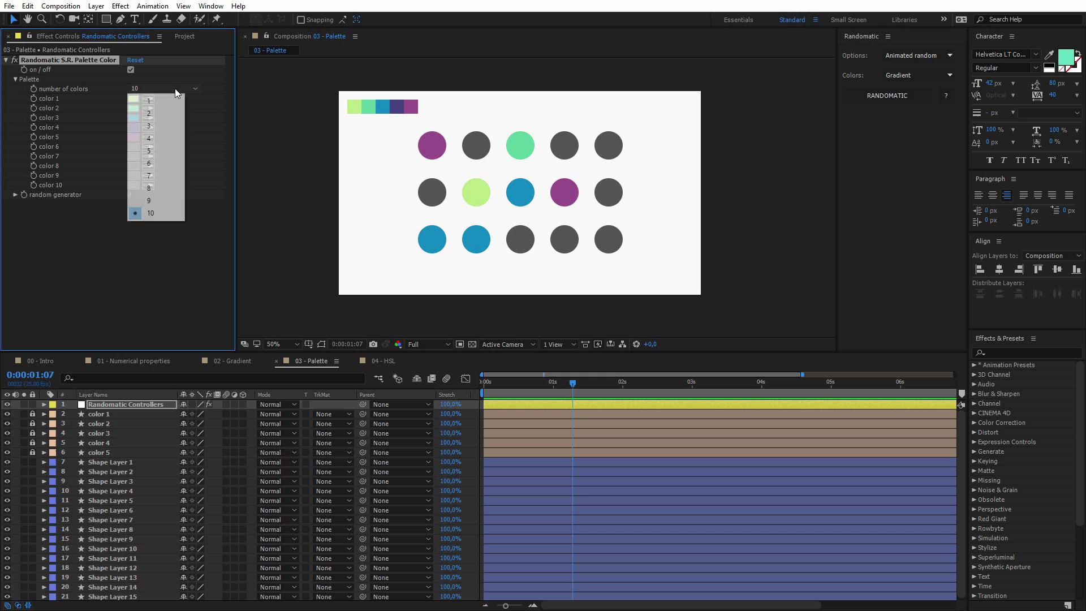
pyautogui.click(162, 151)
pyautogui.click(317, 166)
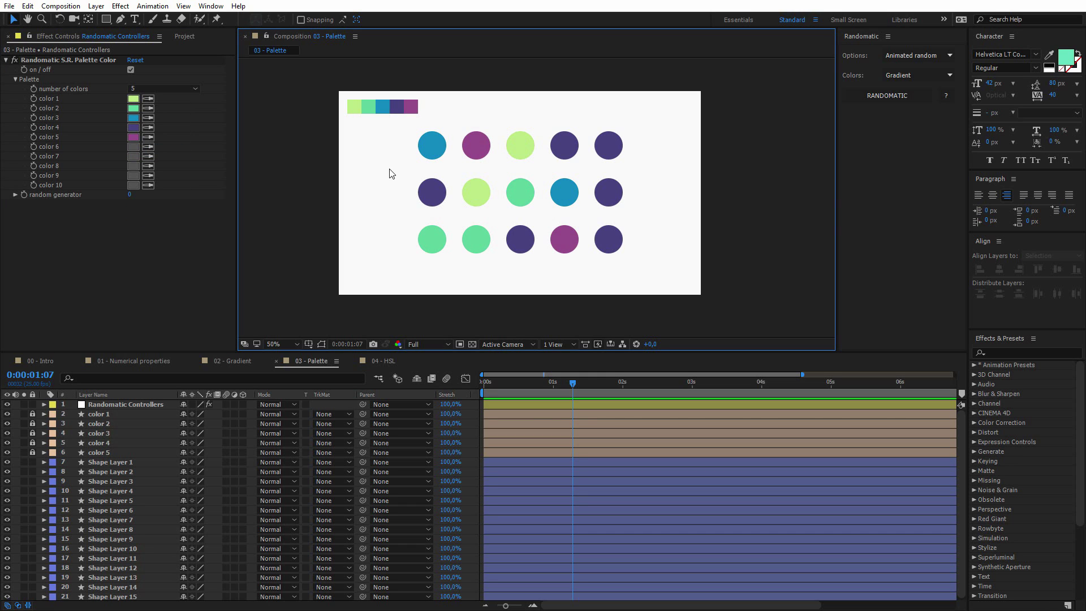
pyautogui.click(185, 90)
pyautogui.click(178, 115)
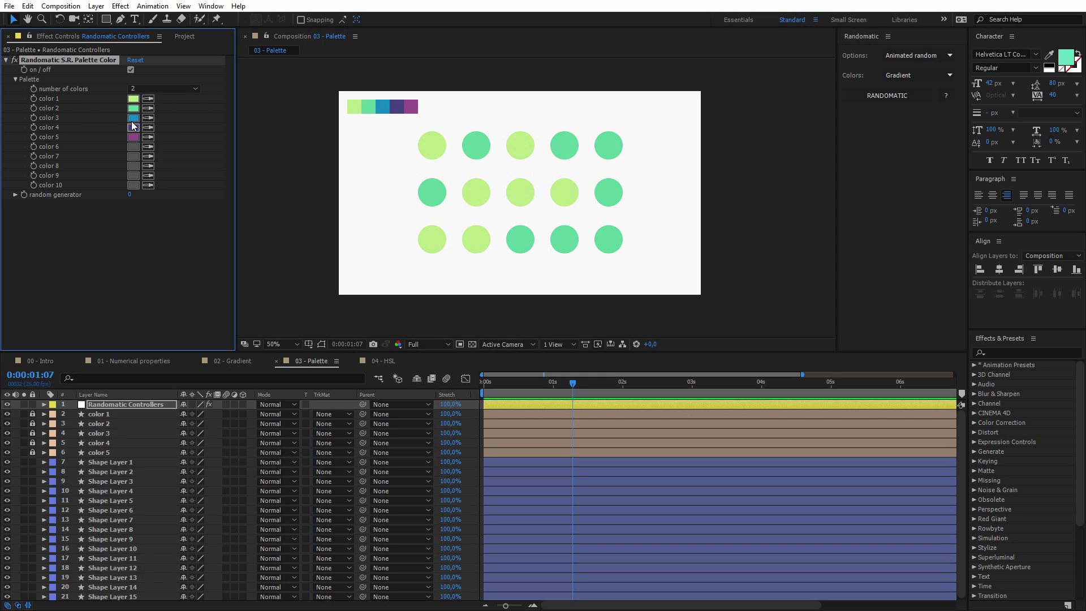
pyautogui.click(176, 87)
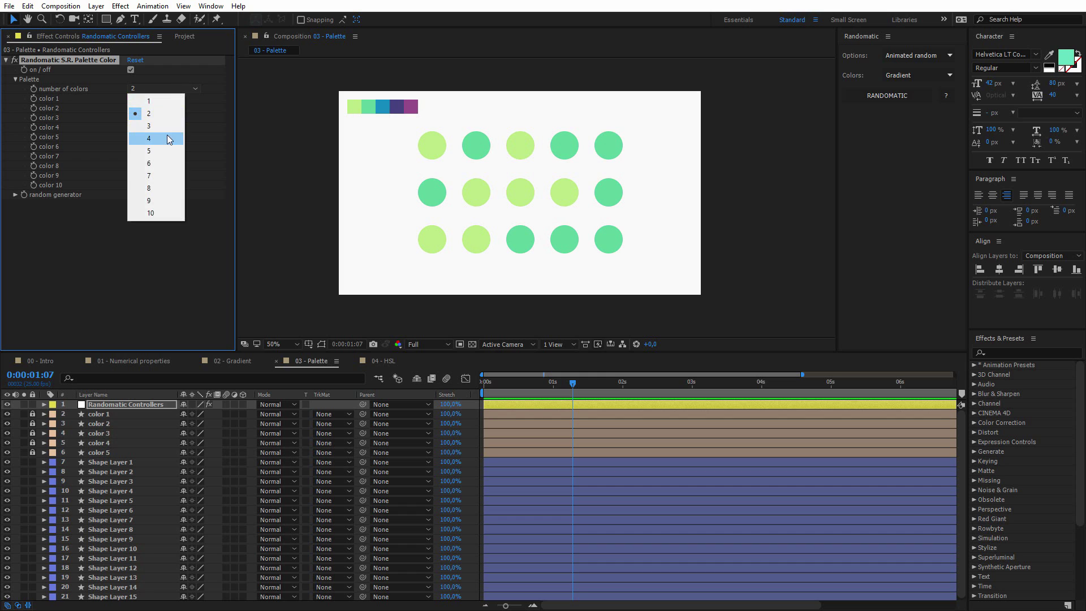
pyautogui.click(164, 150)
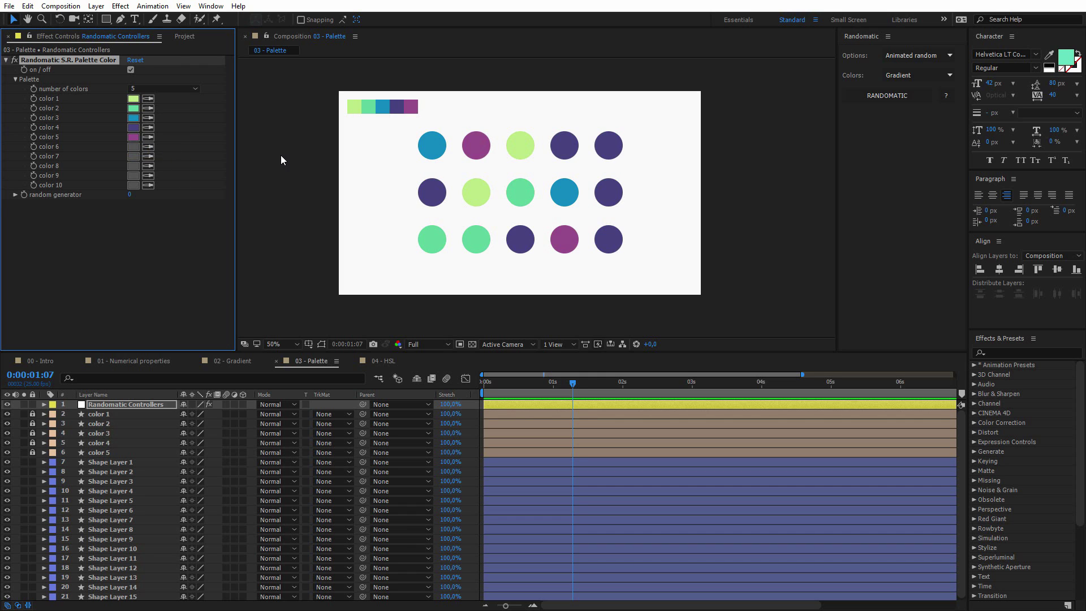
pyautogui.click(434, 160)
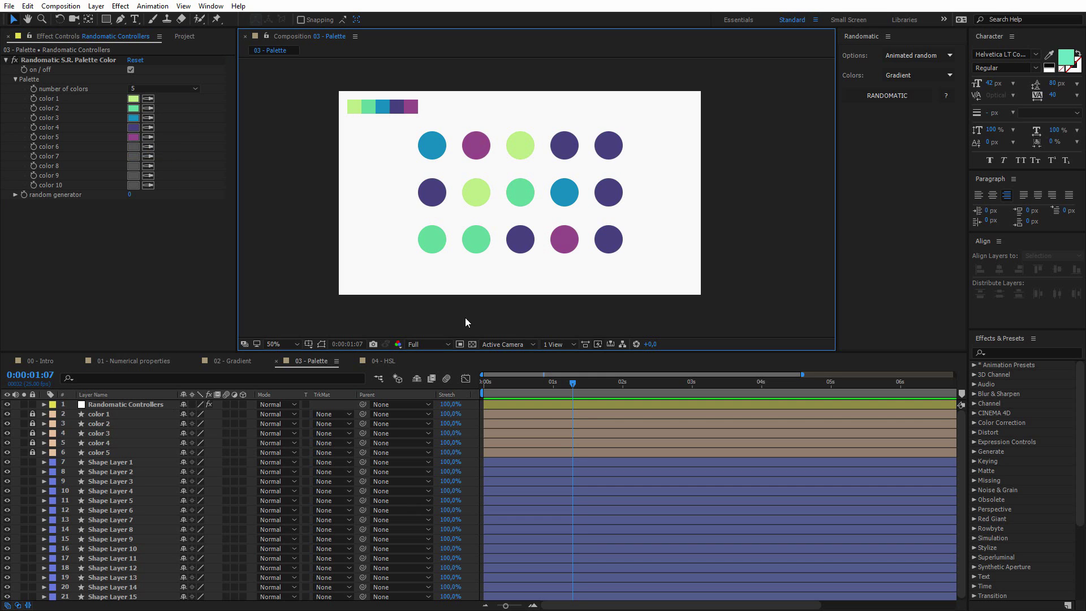
# Step: In 04 - HSL, scrub the Randomatic Controllers' HSL luminosity randomness up to 100%
pyautogui.click(388, 360)
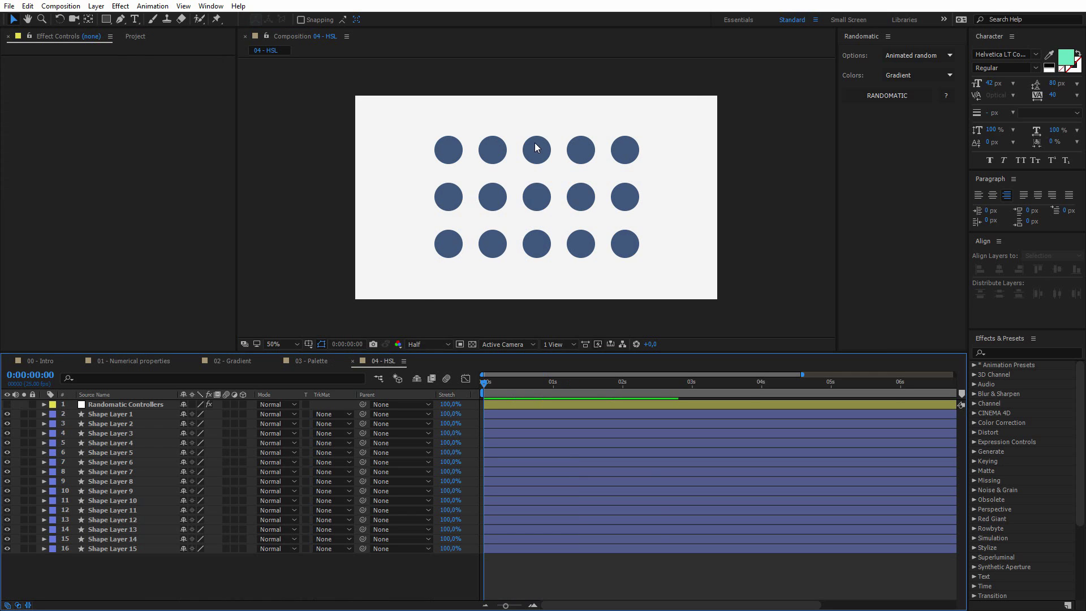
pyautogui.click(131, 405)
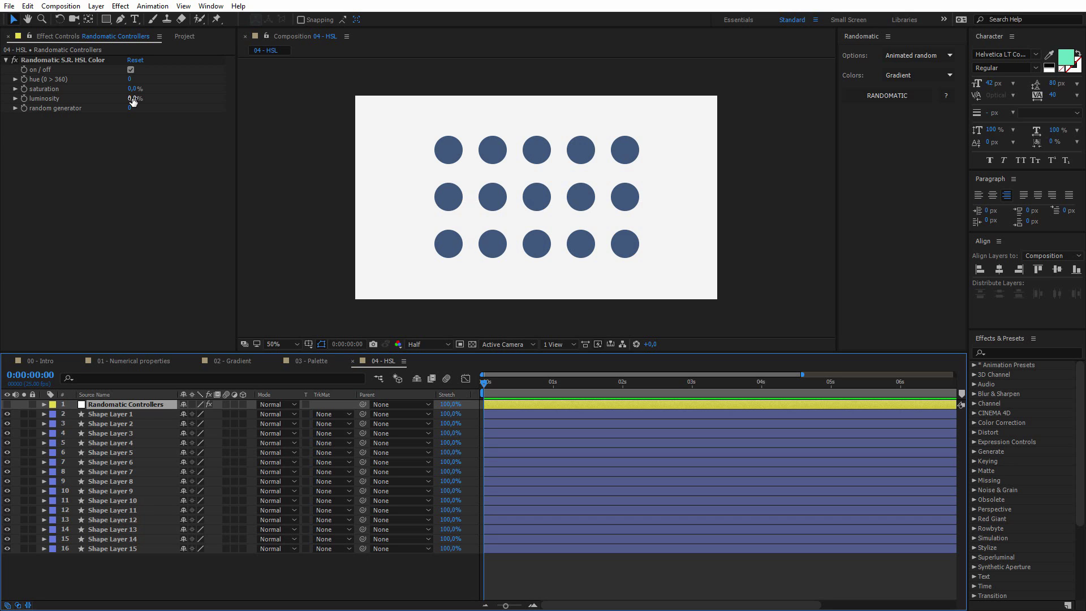
pyautogui.moveTo(133, 100); pyautogui.dragTo(207, 102)
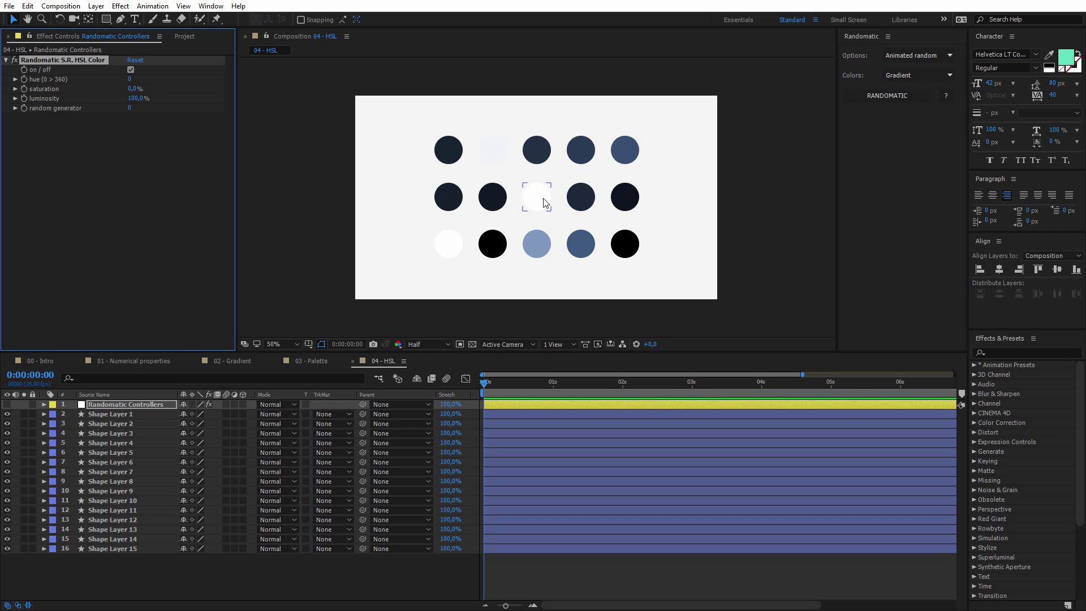
pyautogui.click(135, 98)
# Step: Set luminosity to 0, try saturation at 100% then back to 0%, and raise hue to 360
pyautogui.write('0')
pyautogui.press('Return')
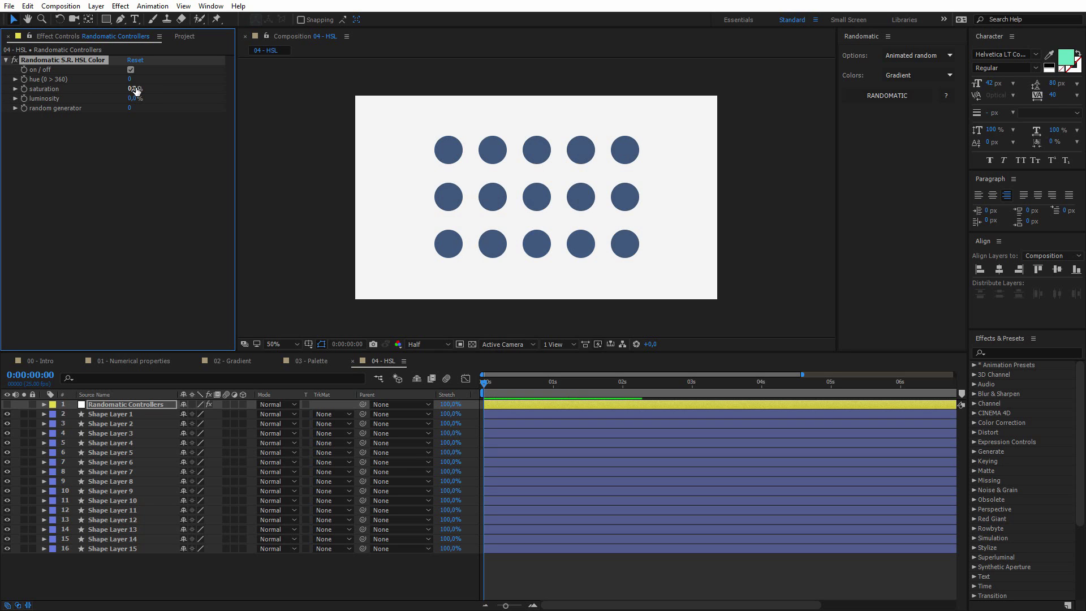
pyautogui.moveTo(134, 89); pyautogui.dragTo(217, 87)
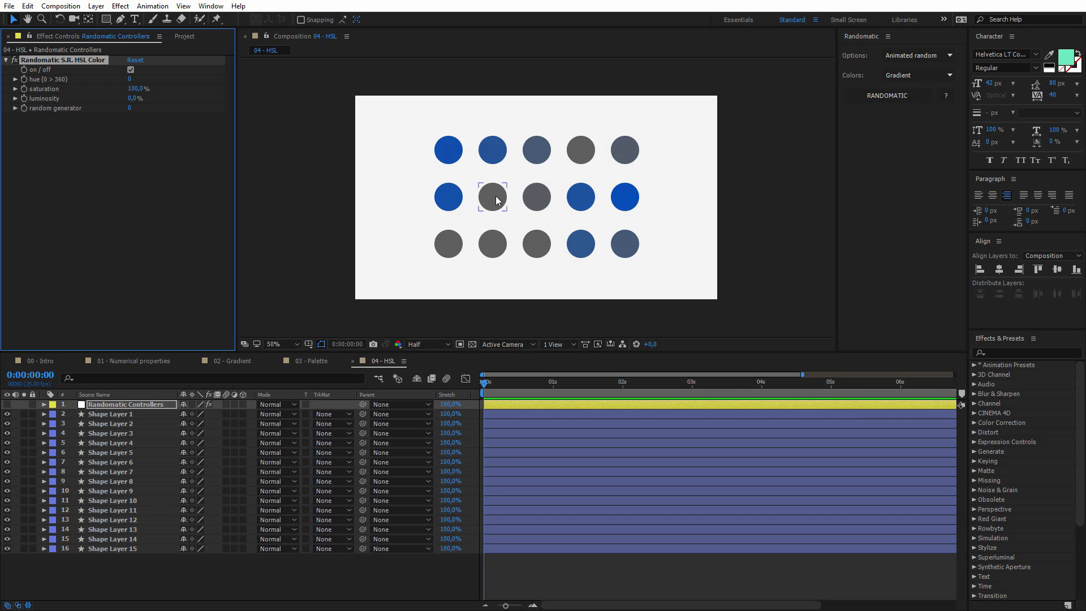
pyautogui.moveTo(131, 90); pyautogui.dragTo(100, 89)
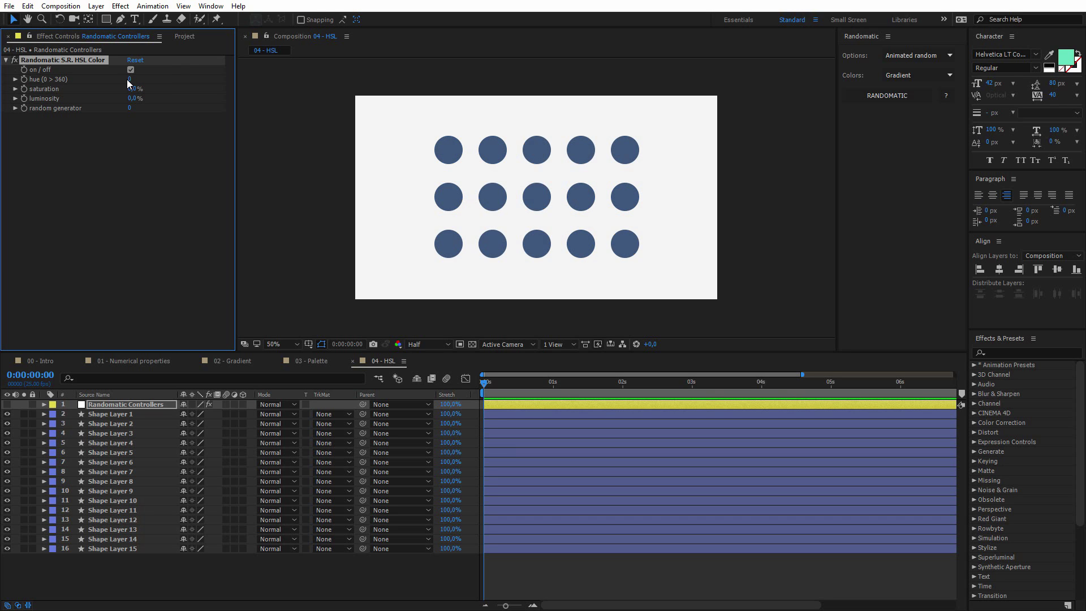
pyautogui.moveTo(129, 81); pyautogui.dragTo(411, 92)
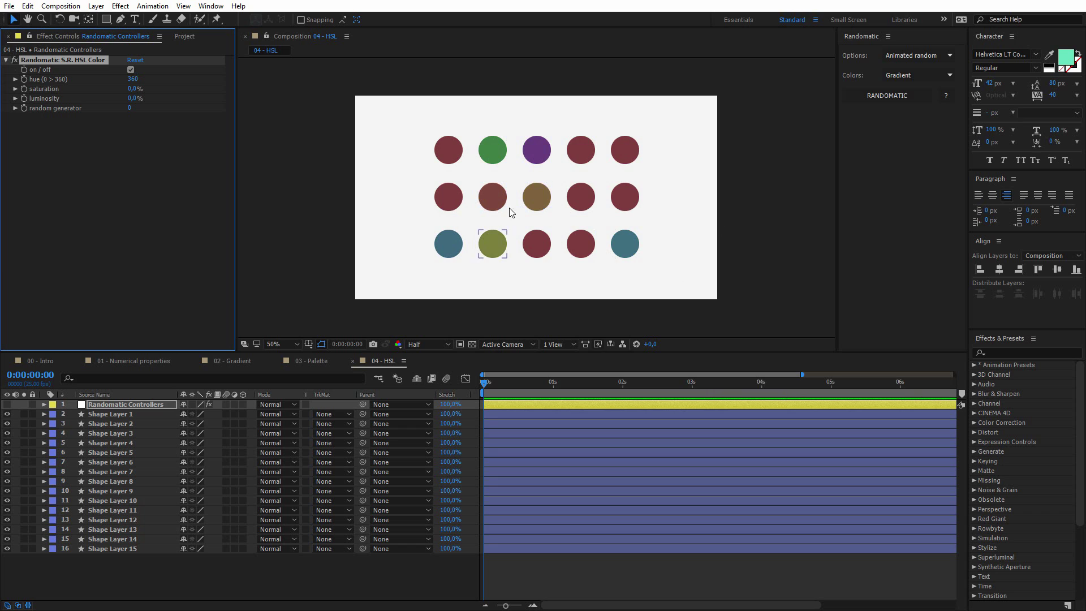
# Step: Change the random generator seed to 8 to reshuffle the circle colours
pyautogui.click(130, 108)
pyautogui.press('Up')
pyautogui.press('Up')
pyautogui.press('Up')
pyautogui.press('Up')
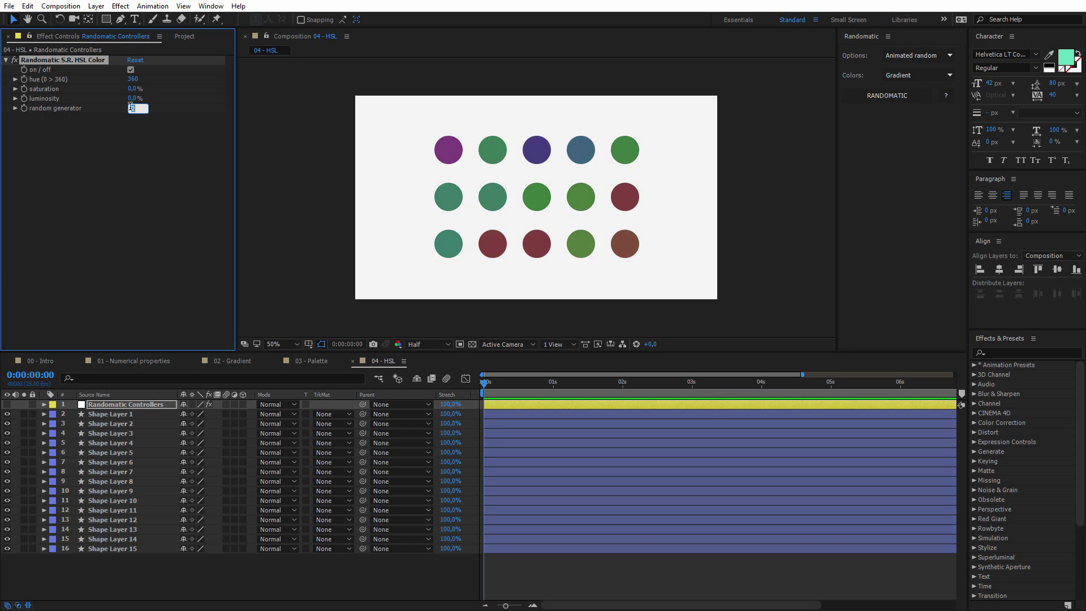
pyautogui.press('Up')
pyautogui.press('Up')
pyautogui.press('Up')
pyautogui.press('Up')
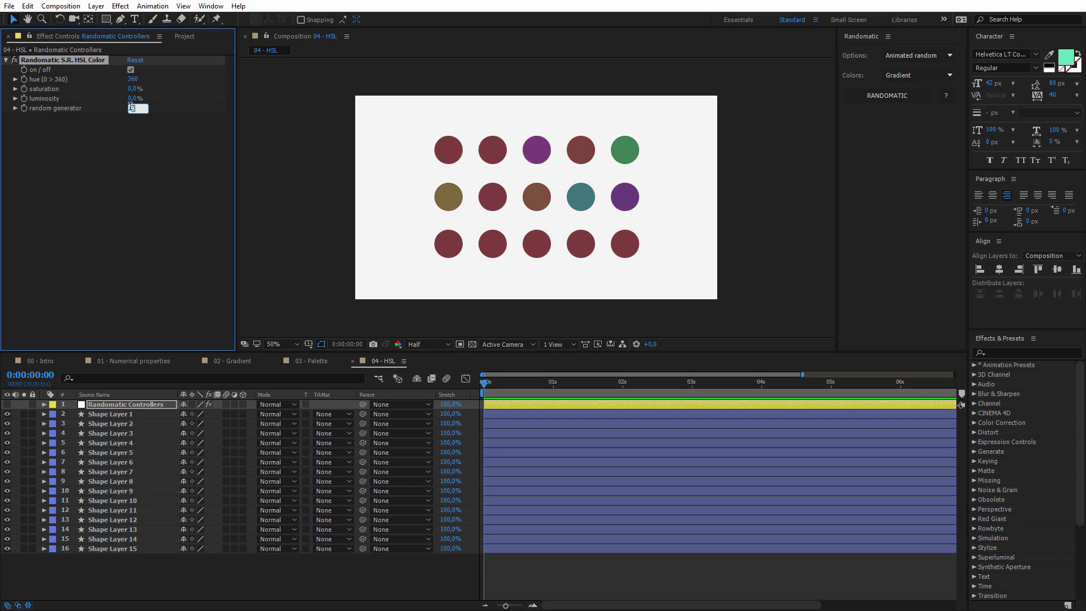
pyautogui.press('Return')
# Step: Set hue variation to 20, saturation to 20% and luminosity to 20%
pyautogui.click(137, 80)
pyautogui.write('20')
pyautogui.press('Tab')
pyautogui.write('20')
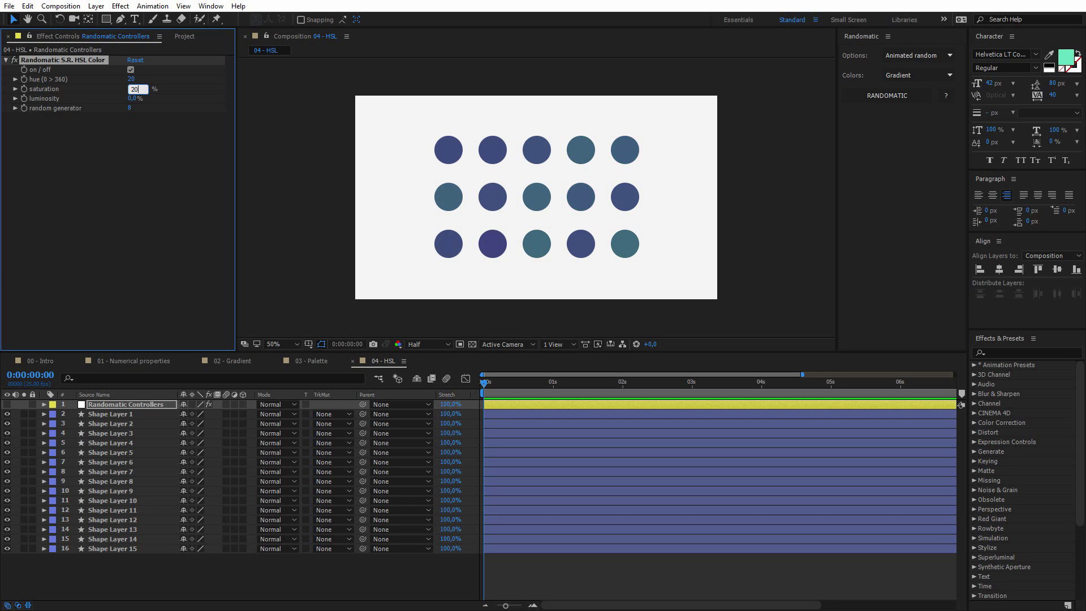
pyautogui.press('Tab')
pyautogui.write('20')
pyautogui.press('Return')
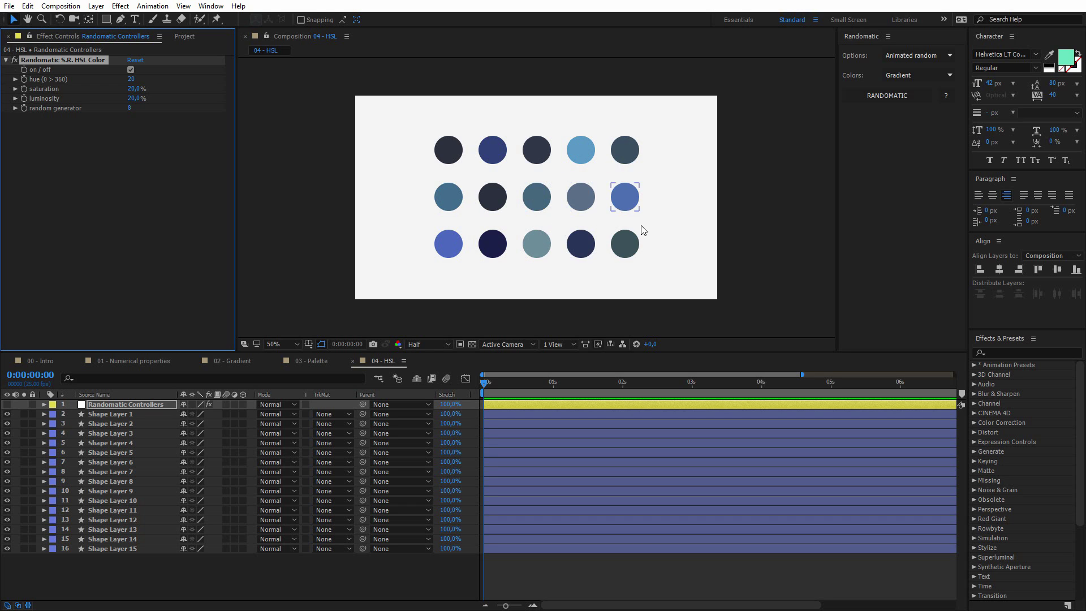
pyautogui.click(945, 76)
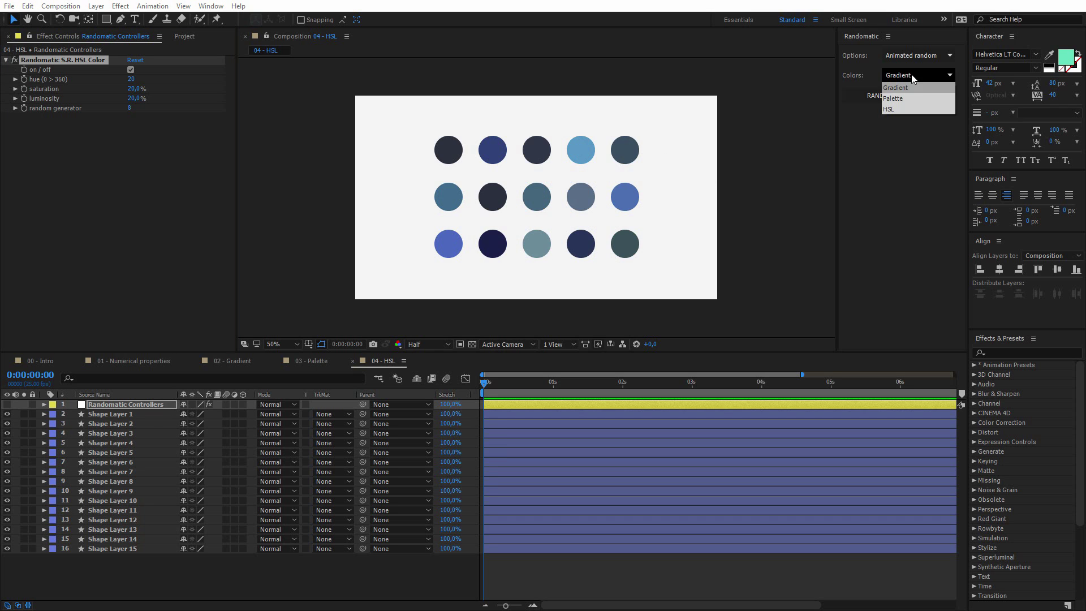
pyautogui.click(783, 162)
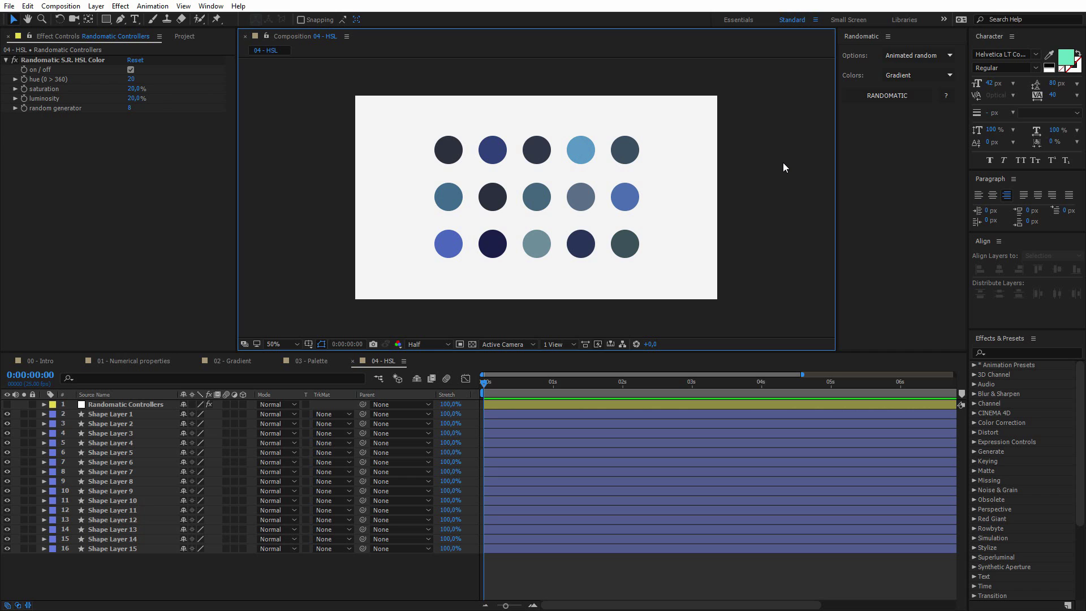